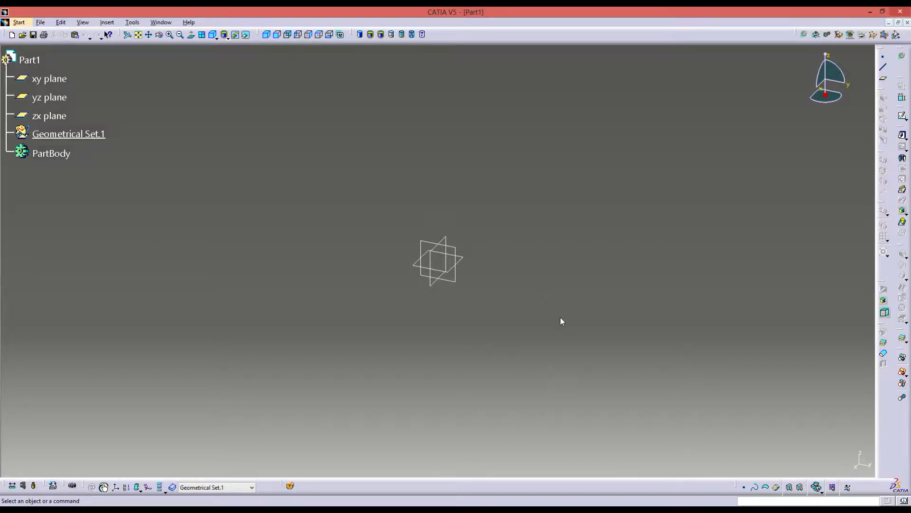
Step: Sketch a centered rectangle on the xy plane with its center at the origin
{"action": "left_click", "coordinate": [469, 260]}
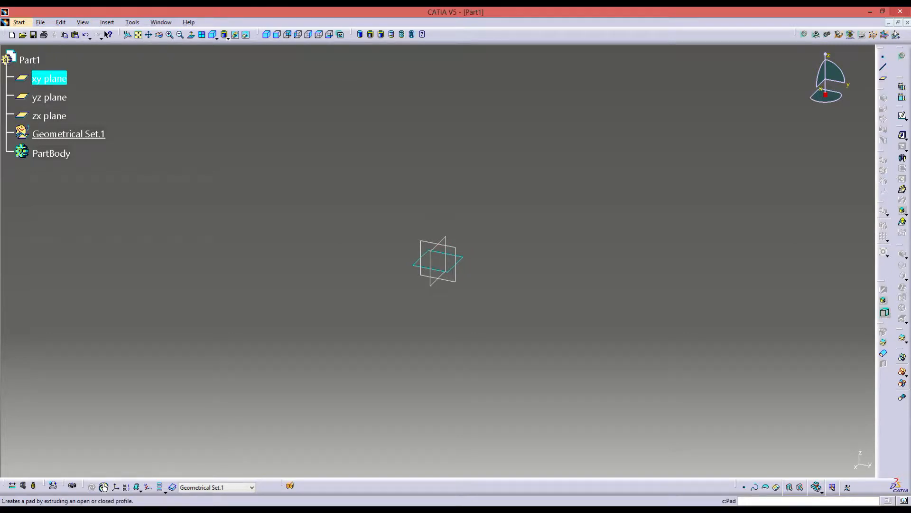
{"action": "left_click", "coordinate": [903, 116]}
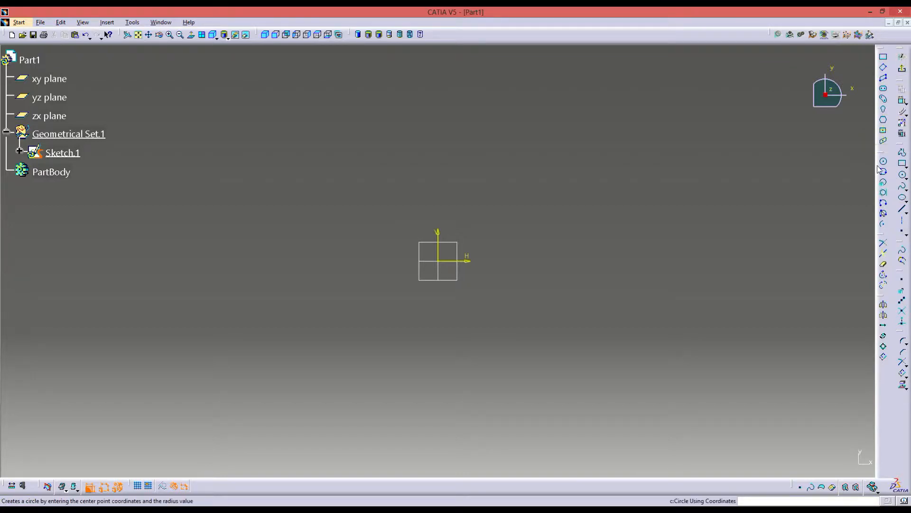
{"action": "left_click", "coordinate": [886, 132]}
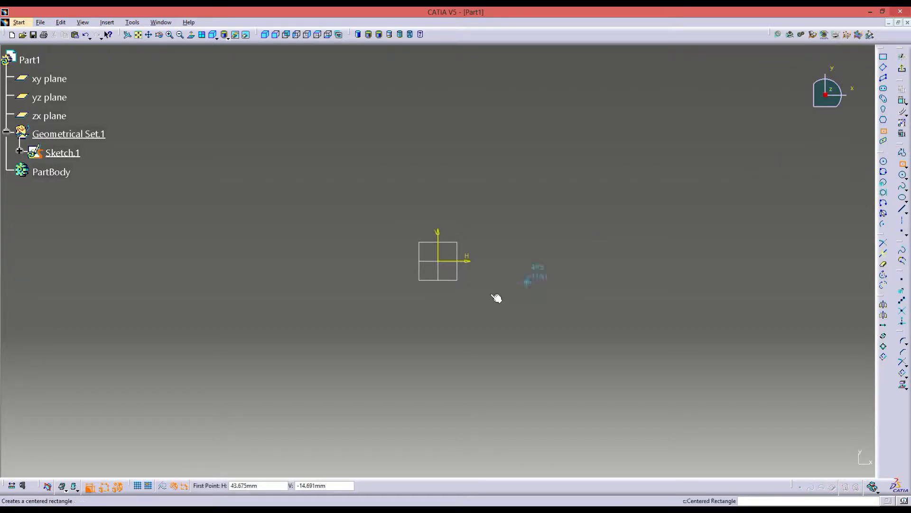
{"action": "left_click", "coordinate": [438, 261]}
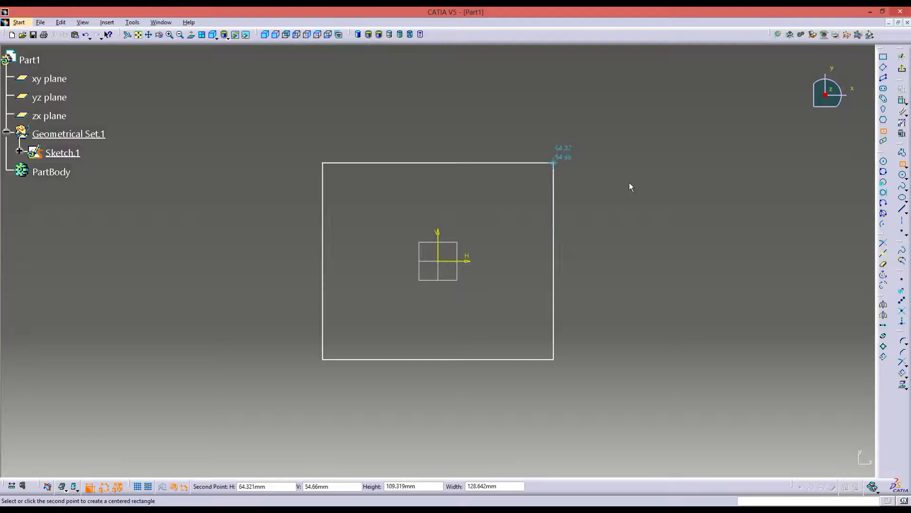
{"action": "left_click", "coordinate": [670, 111]}
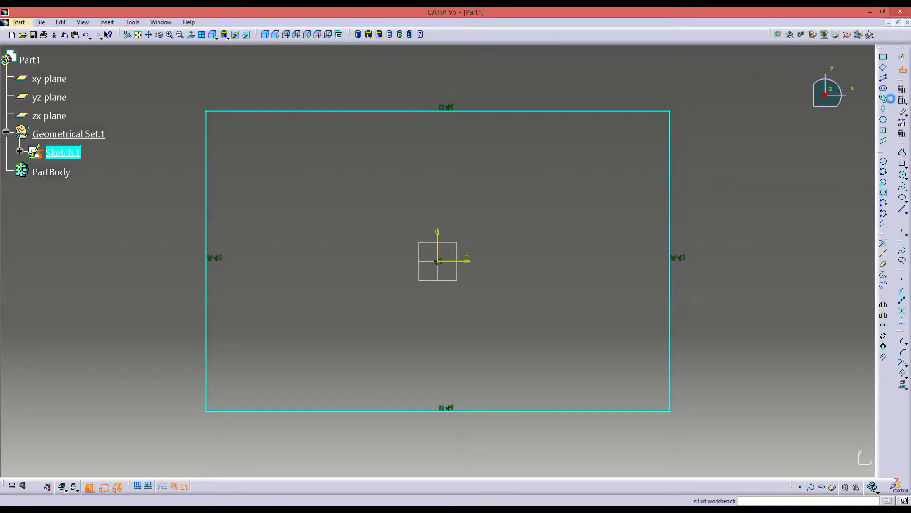
Step: Exit the rectangle sketch and extrude it as a pad 25 mm long
{"action": "left_click", "coordinate": [902, 136]}
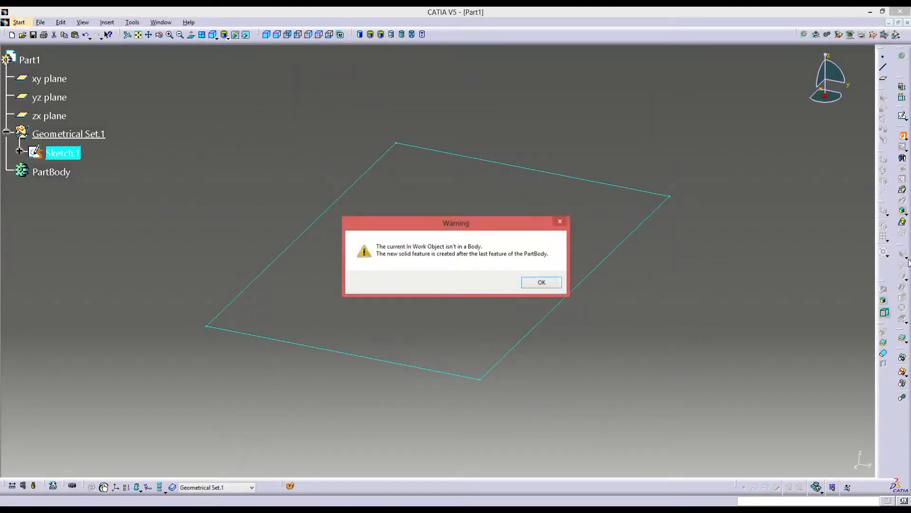
{"action": "key", "text": "Return"}
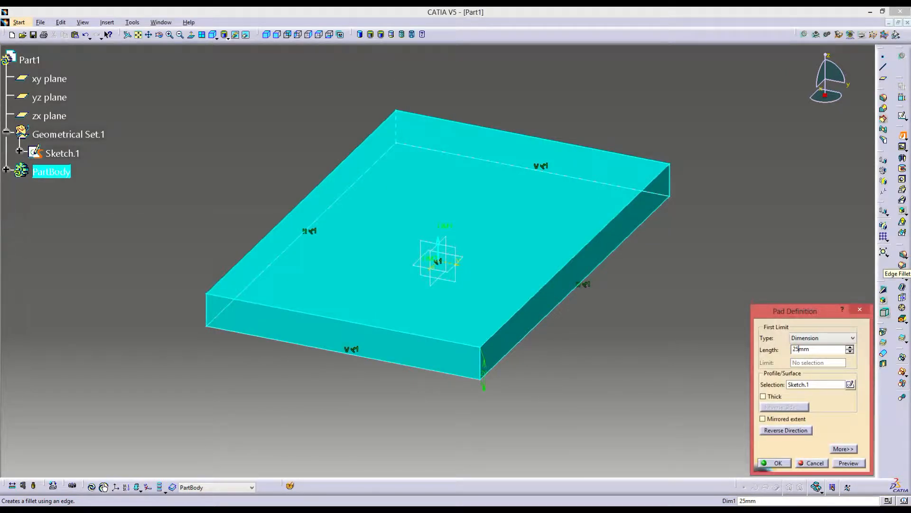
{"action": "key", "text": "Return"}
{"action": "left_click", "coordinate": [563, 345]}
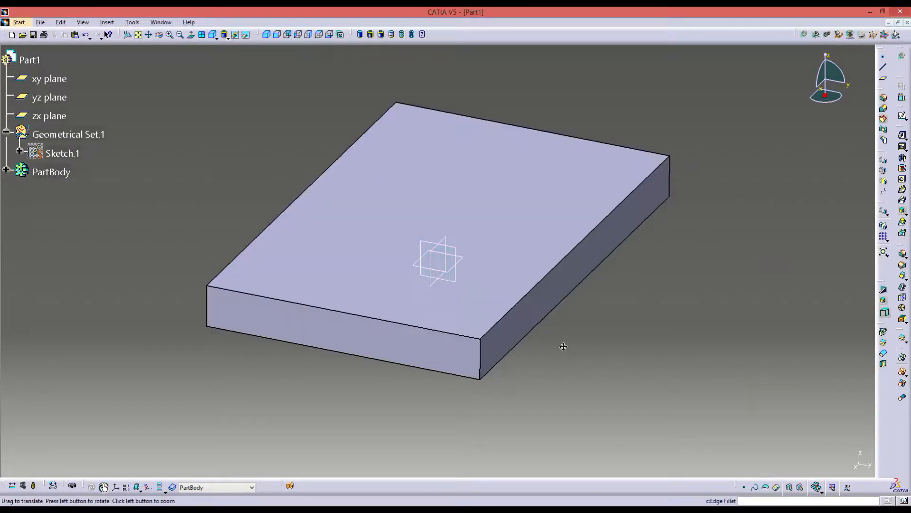
Step: Start a draft on the plate and choose all four side faces as the faces to draft
{"action": "middle_click_drag", "start_coordinate": [564, 346], "coordinate": [526, 335]}
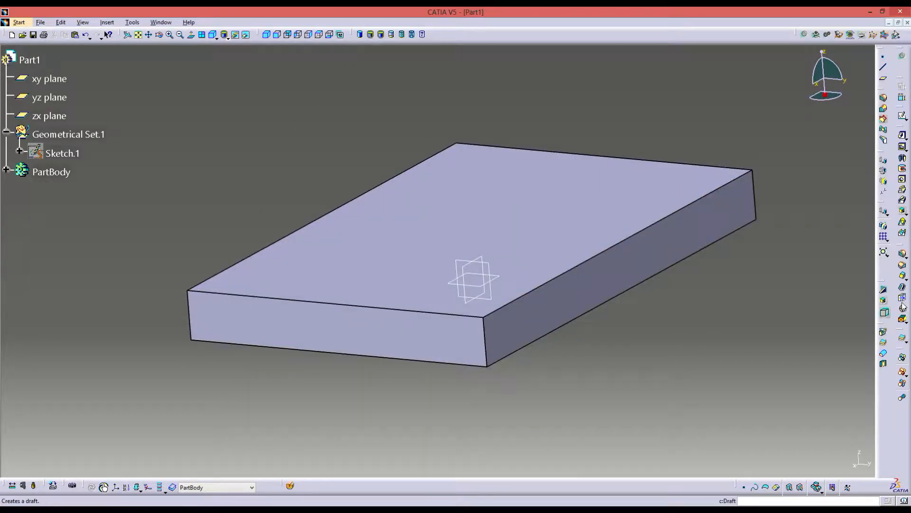
{"action": "left_click", "coordinate": [903, 277]}
{"action": "left_click", "coordinate": [513, 329]}
{"action": "left_click", "coordinate": [224, 315]}
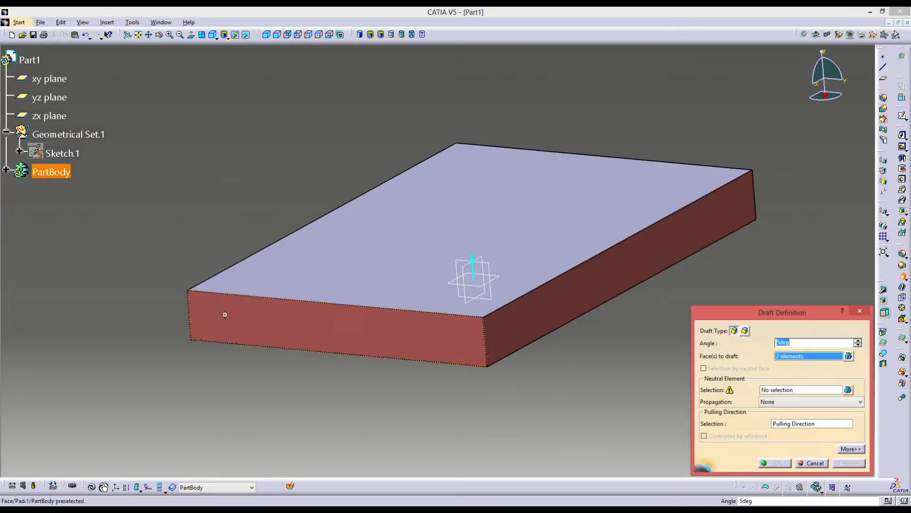
{"action": "middle_click_drag", "start_coordinate": [223, 315], "coordinate": [278, 337]}
{"action": "left_click", "coordinate": [299, 292]}
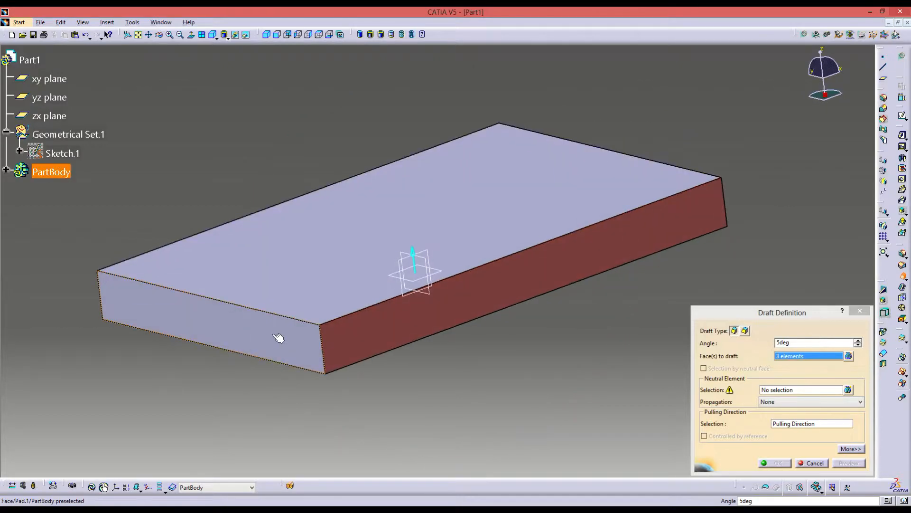
{"action": "left_click", "coordinate": [279, 337]}
Step: Use the plate's bottom face as the neutral element, set the draft angle to 25 degrees and apply the draft
{"action": "left_click", "coordinate": [777, 393]}
{"action": "middle_click_drag", "start_coordinate": [463, 327], "coordinate": [446, 356]}
{"action": "left_click", "coordinate": [486, 264]}
{"action": "left_click", "coordinate": [848, 463]}
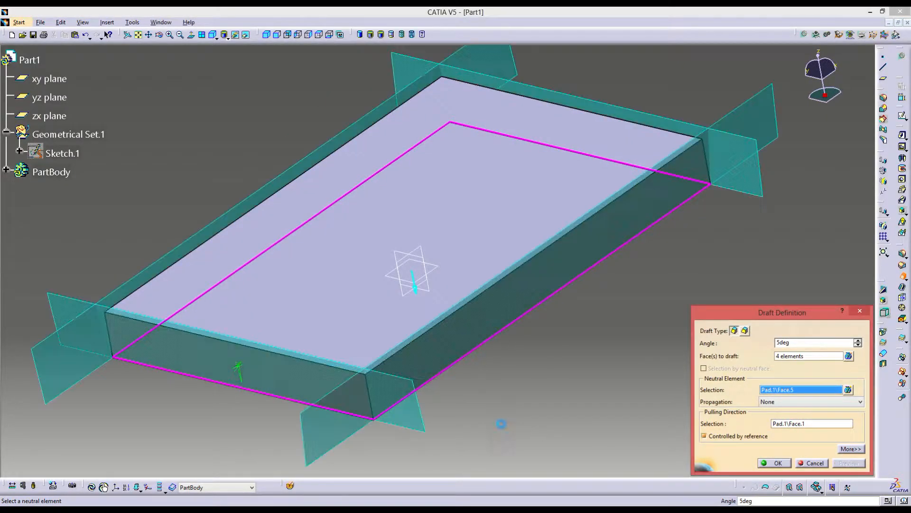
{"action": "middle_click_drag", "start_coordinate": [502, 424], "coordinate": [413, 277]}
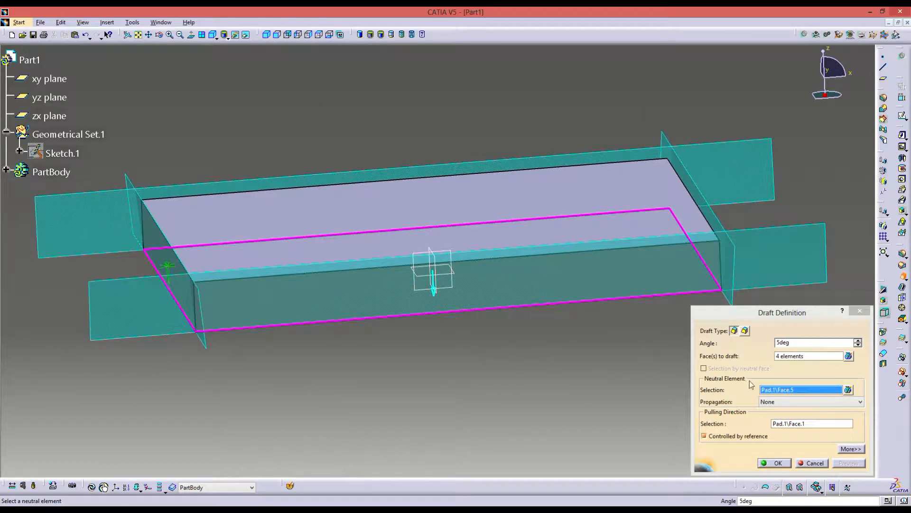
{"action": "left_click", "coordinate": [705, 354]}
{"action": "type", "text": "25"}
{"action": "key", "text": "Return"}
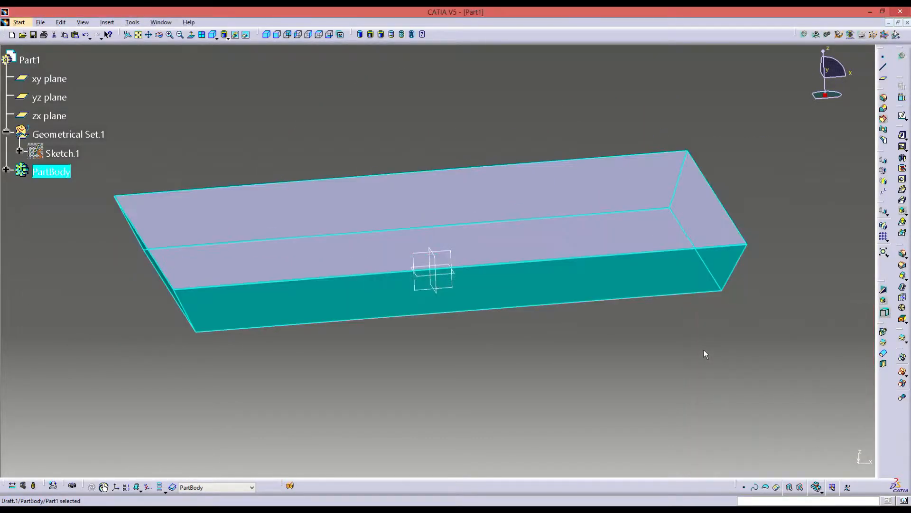
{"action": "left_click", "coordinate": [439, 385]}
Step: Chamfer two diagonally opposite slanted corner edges of the block with a length of 25 mm at 45 degrees
{"action": "middle_click_drag", "start_coordinate": [439, 386], "coordinate": [551, 402]}
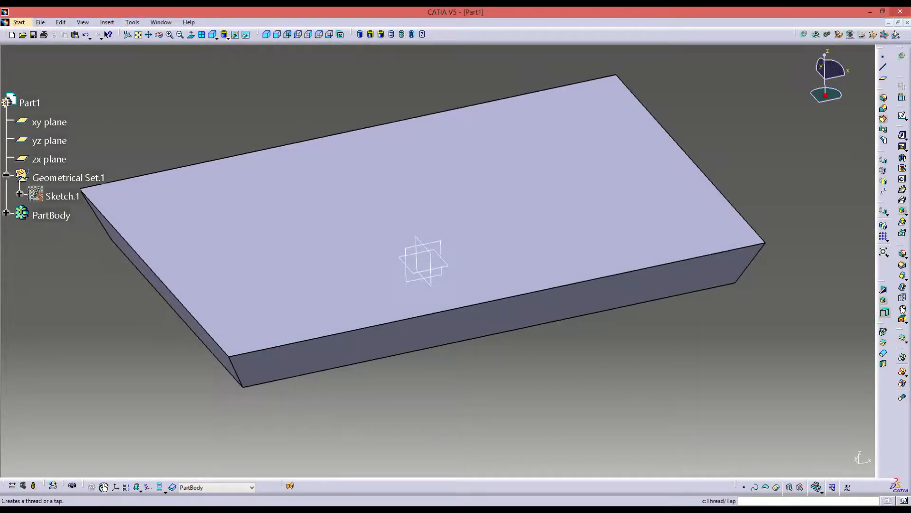
{"action": "left_click", "coordinate": [902, 267]}
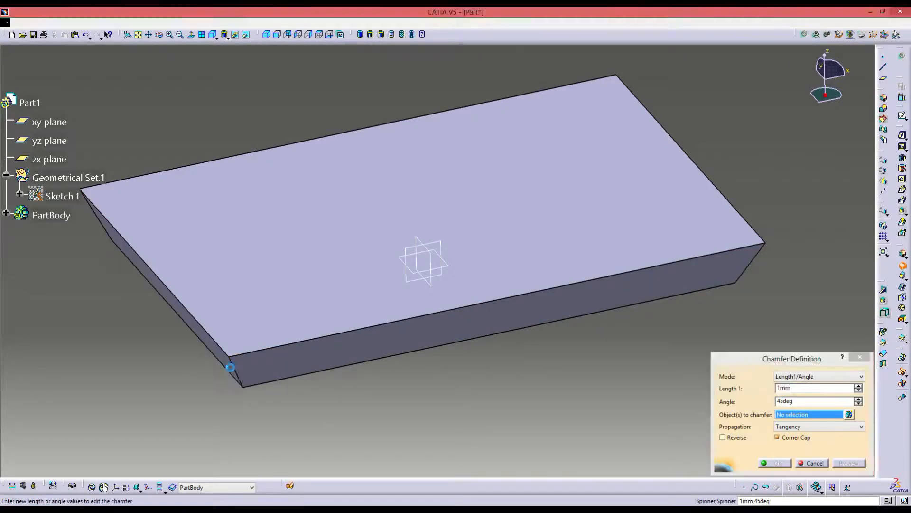
{"action": "left_click", "coordinate": [222, 377]}
{"action": "left_click", "coordinate": [223, 357]}
{"action": "left_click", "coordinate": [238, 371]}
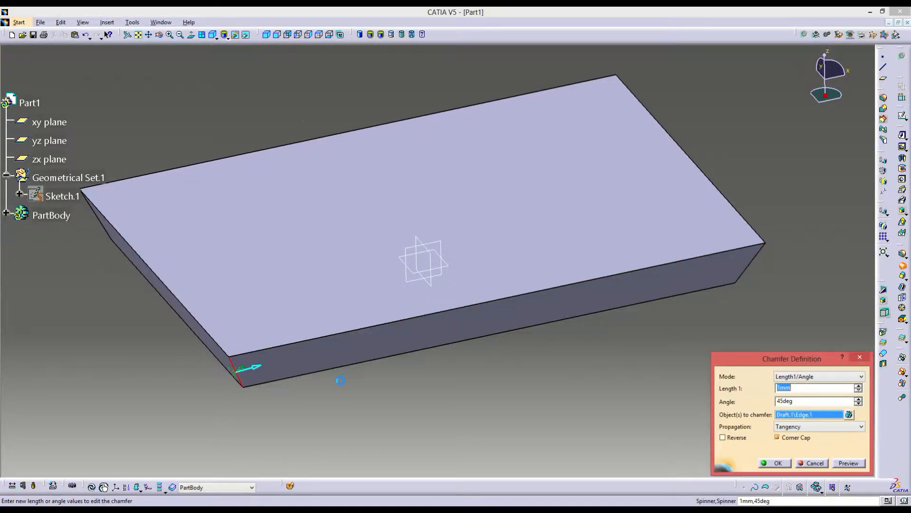
{"action": "middle_click_drag", "start_coordinate": [340, 380], "coordinate": [647, 291]}
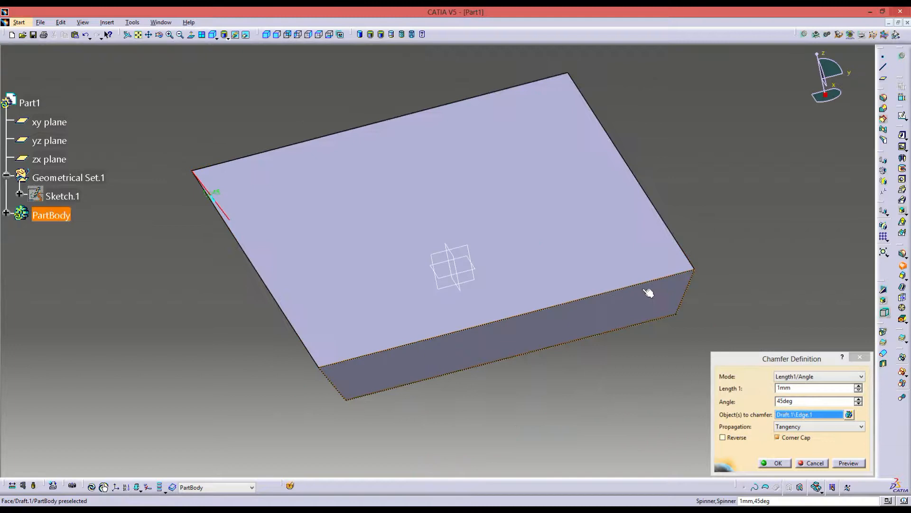
{"action": "left_click", "coordinate": [685, 301]}
{"action": "type", "text": "20"}
{"action": "key", "text": "Return"}
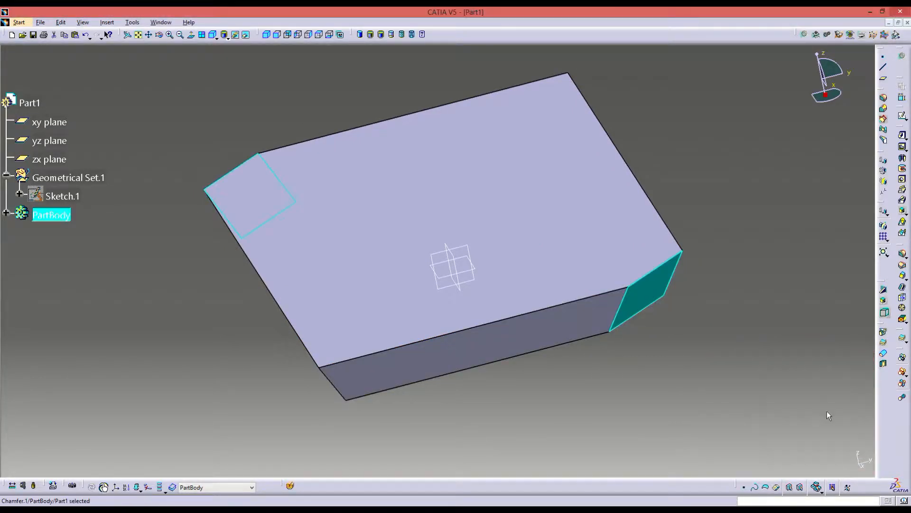
{"action": "left_click", "coordinate": [767, 366]}
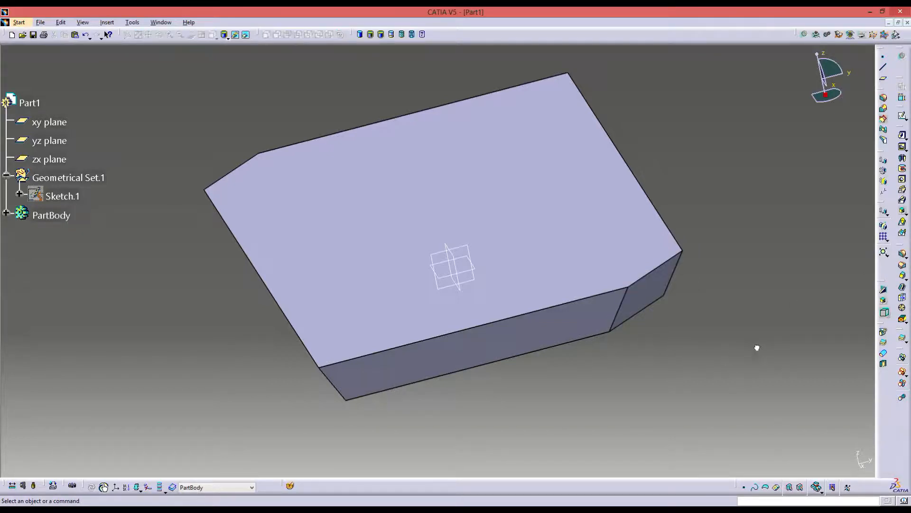
{"action": "middle_click_drag", "start_coordinate": [761, 346], "coordinate": [731, 379]}
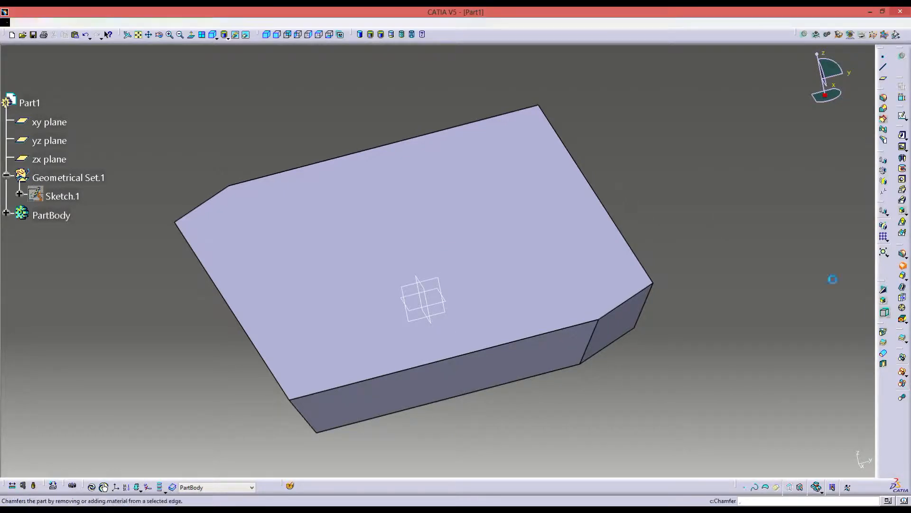
{"action": "left_click", "coordinate": [902, 265]}
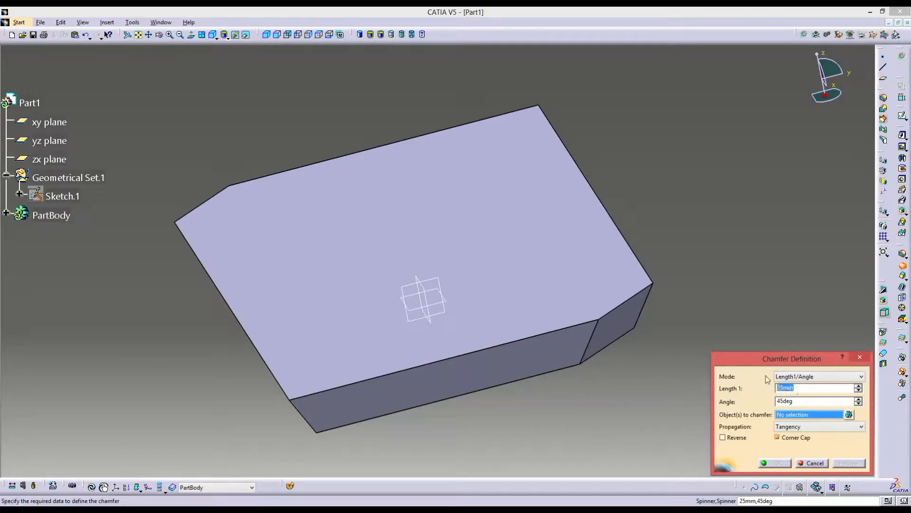
{"action": "left_click", "coordinate": [860, 356]}
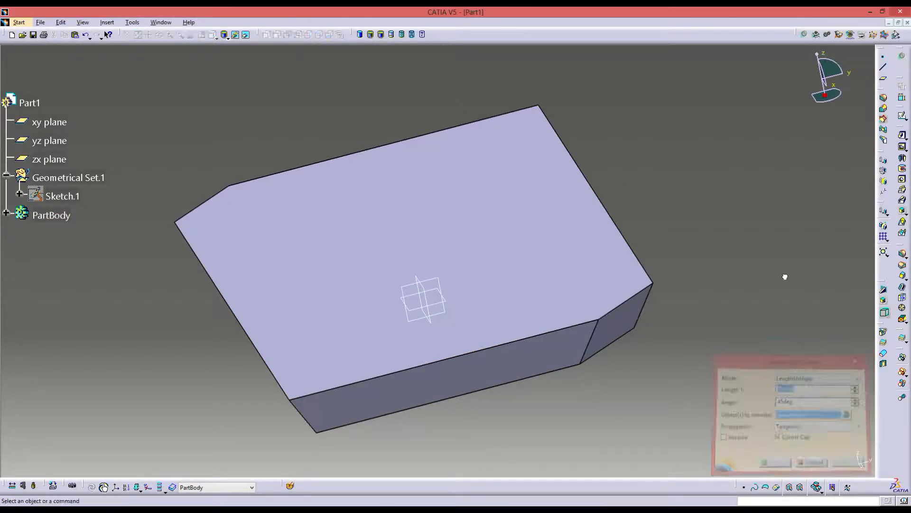
Step: Fillet the two remaining slanted corner edges of the block with a 25 mm radius
{"action": "left_click", "coordinate": [903, 257]}
{"action": "left_click", "coordinate": [306, 424]}
{"action": "middle_click_drag", "start_coordinate": [601, 397], "coordinate": [426, 321]}
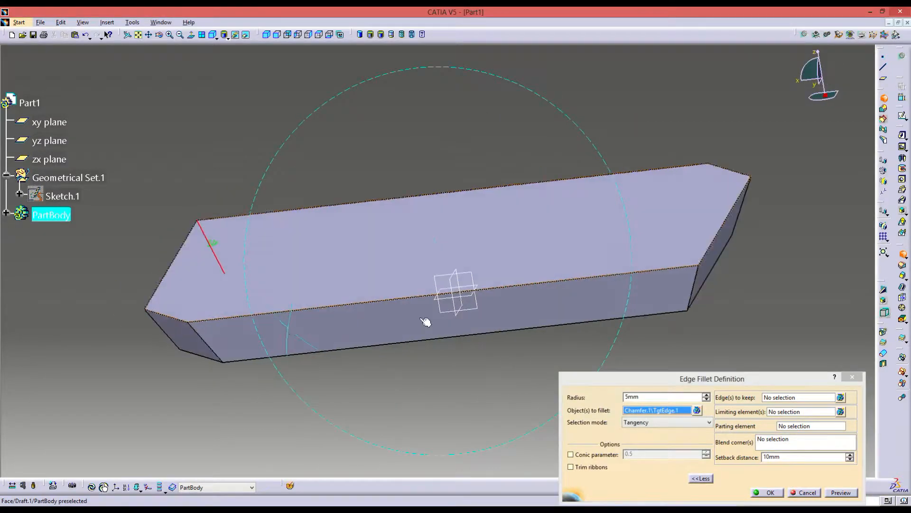
{"action": "left_click", "coordinate": [693, 287]}
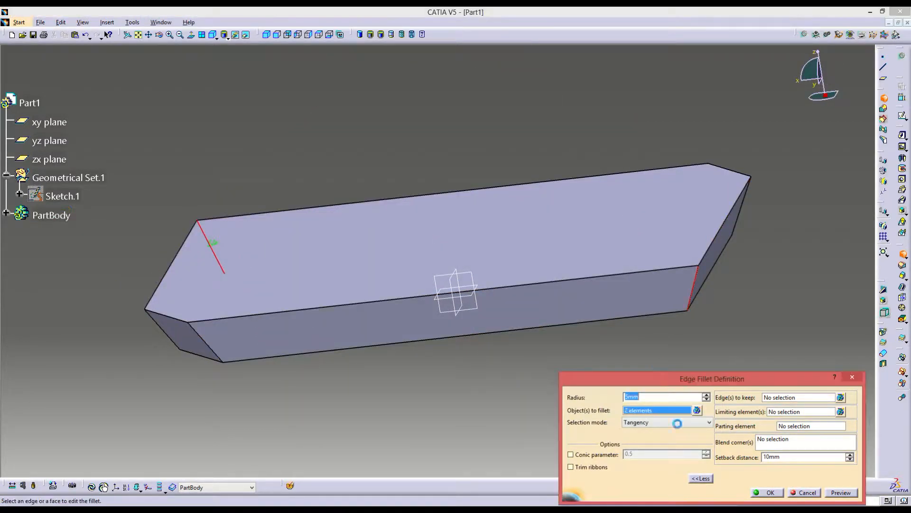
{"action": "type", "text": "25"}
{"action": "key", "text": "Return"}
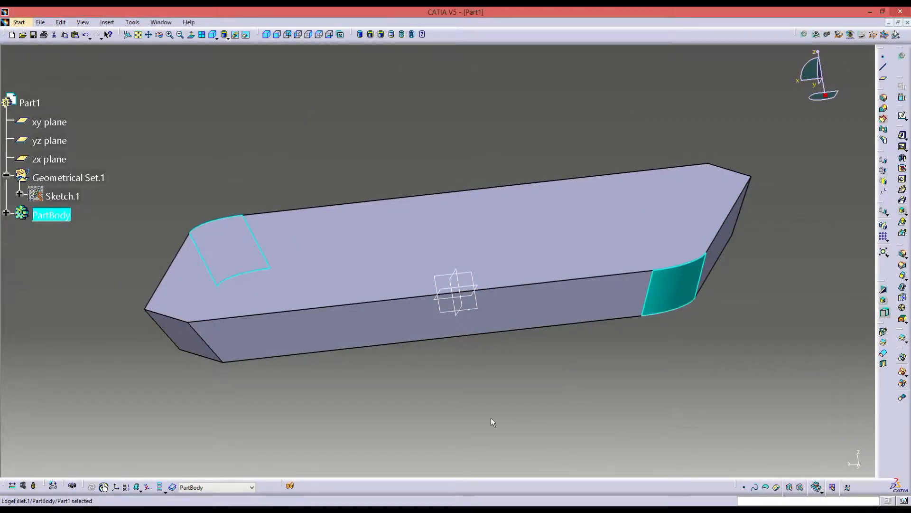
Step: Shell the block with a 2.5 mm inside thickness, removing the top face
{"action": "middle_click_drag", "start_coordinate": [417, 311], "coordinate": [516, 188]}
{"action": "middle_click_drag", "start_coordinate": [420, 264], "coordinate": [489, 332]}
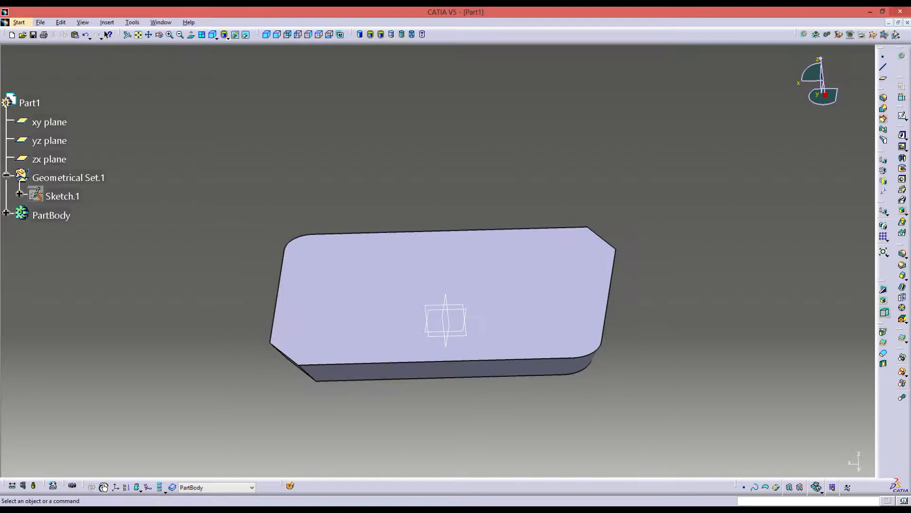
{"action": "left_click", "coordinate": [902, 288]}
{"action": "left_click", "coordinate": [443, 296]}
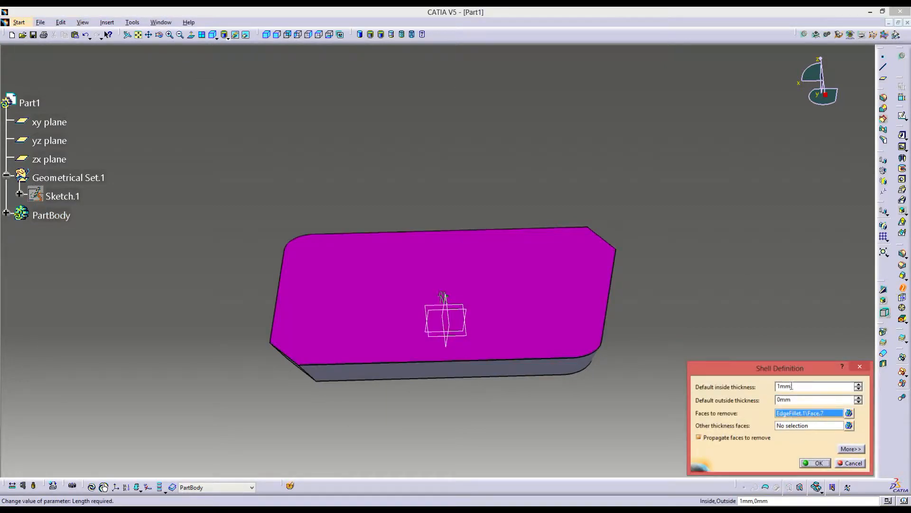
{"action": "type", "text": "2.5"}
{"action": "key", "text": "Return"}
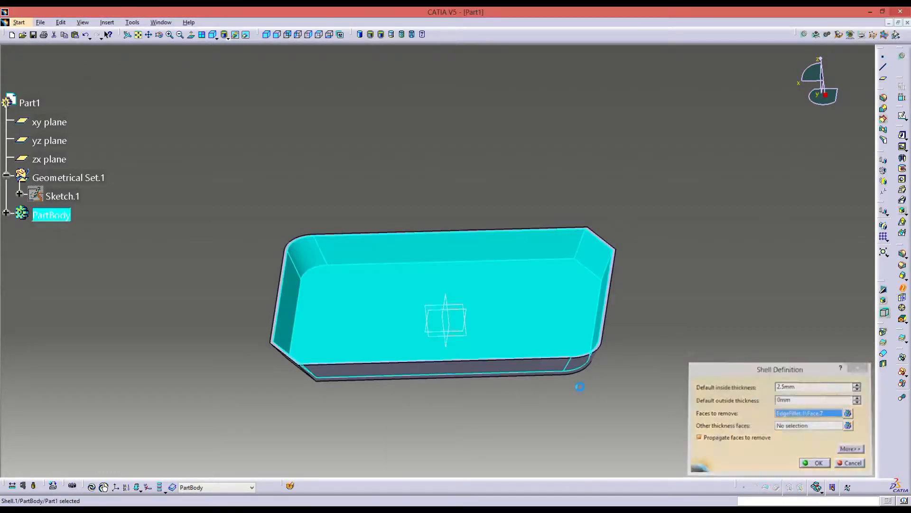
Step: Set the shell's default inside thickness to 5 mm
{"action": "double_click", "coordinate": [797, 387]}
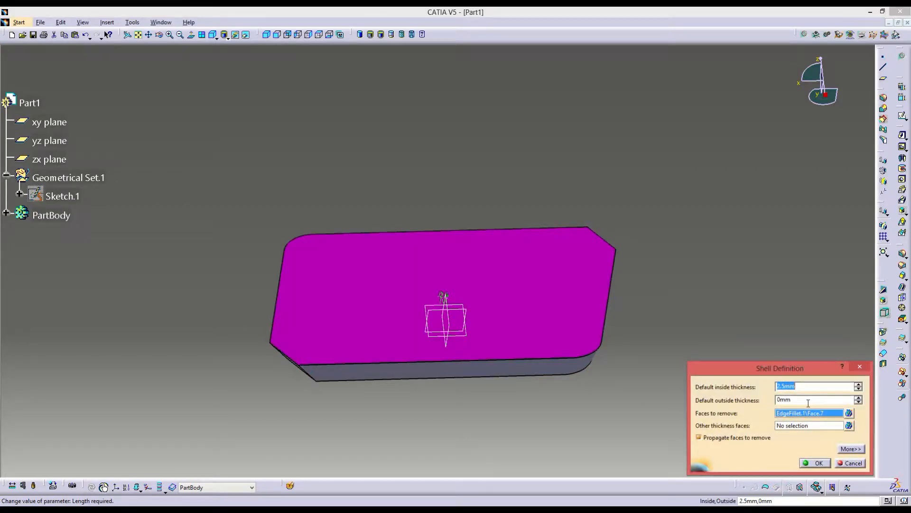
{"action": "type", "text": "5"}
{"action": "key", "text": "Return"}
{"action": "left_click", "coordinate": [786, 408]}
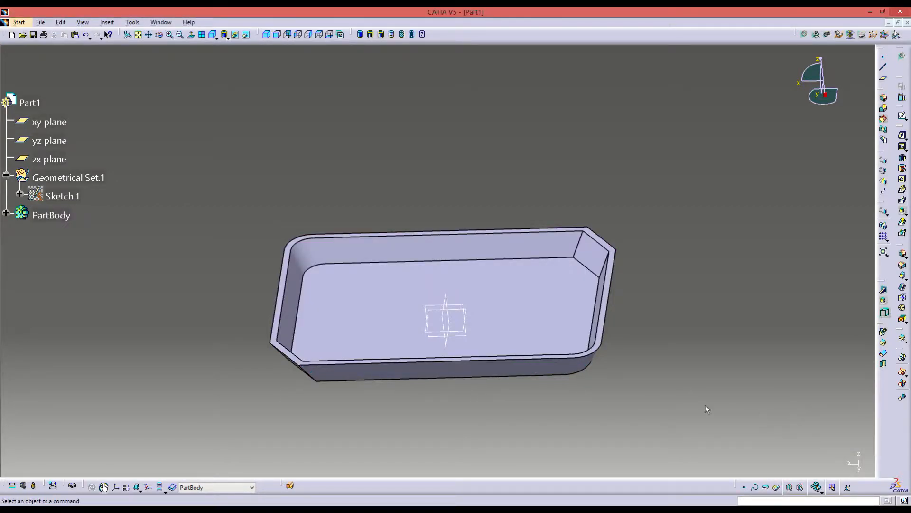
Step: Examine the tray's wall and floor thickness in a temporary vertical section cut and exit the section view
{"action": "middle_click_drag", "start_coordinate": [362, 337], "coordinate": [534, 332]}
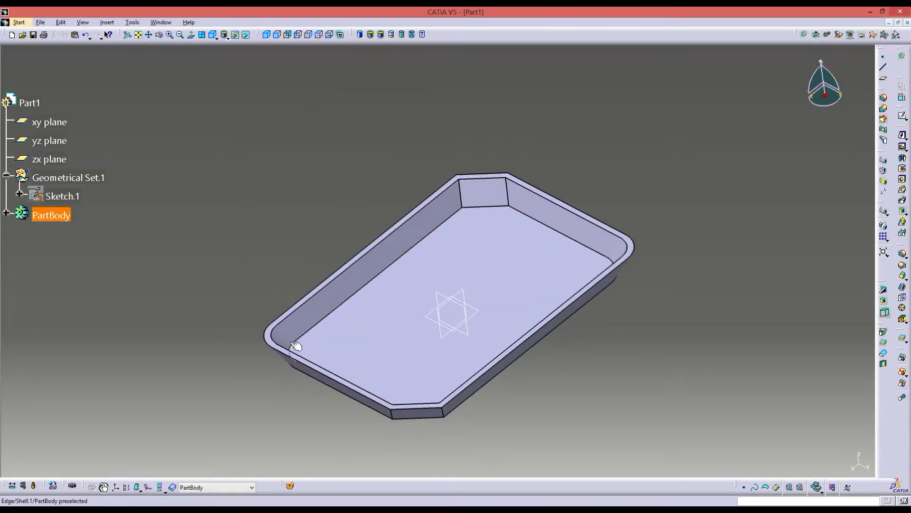
{"action": "middle_click_drag", "start_coordinate": [303, 345], "coordinate": [223, 402]}
{"action": "left_click", "coordinate": [291, 486]}
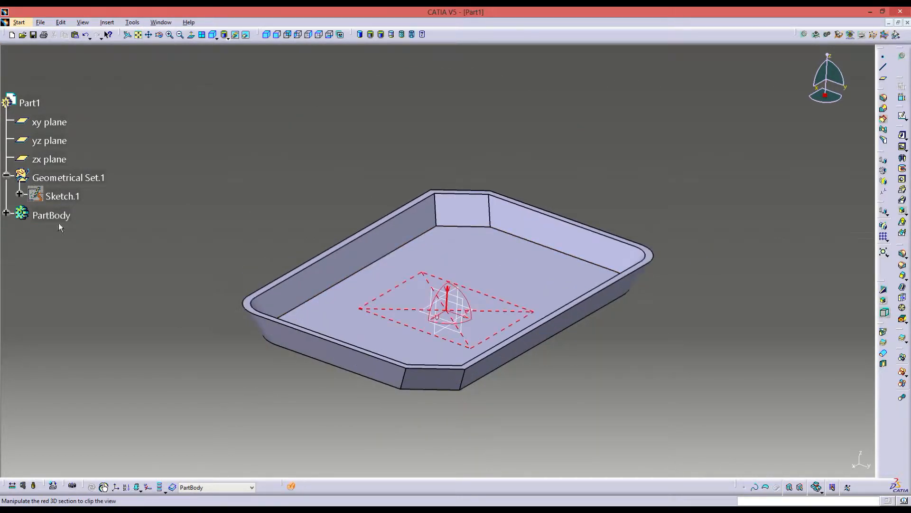
{"action": "middle_click_drag", "start_coordinate": [557, 211], "coordinate": [479, 170]}
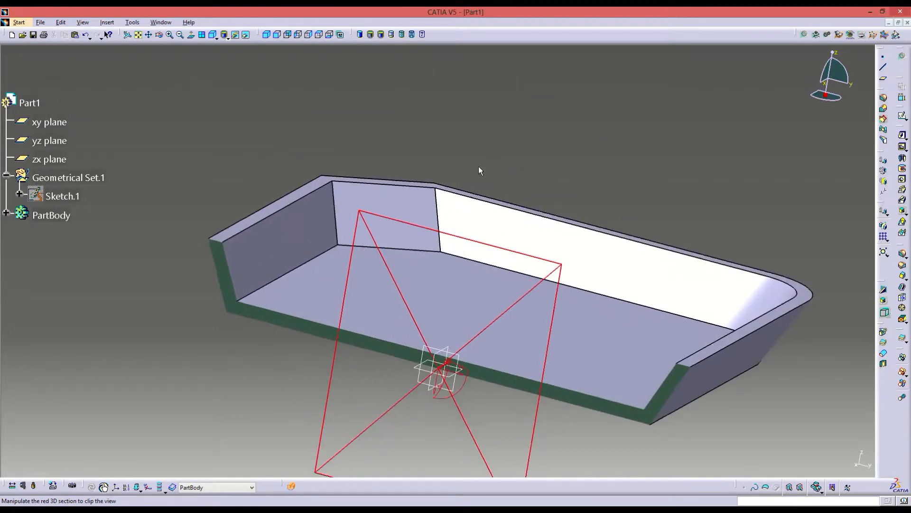
{"action": "left_click", "coordinate": [294, 488]}
Step: Thicken the tray's inner floor face by 5 mm
{"action": "middle_click_drag", "start_coordinate": [315, 244], "coordinate": [423, 311]}
{"action": "left_click", "coordinate": [406, 300]}
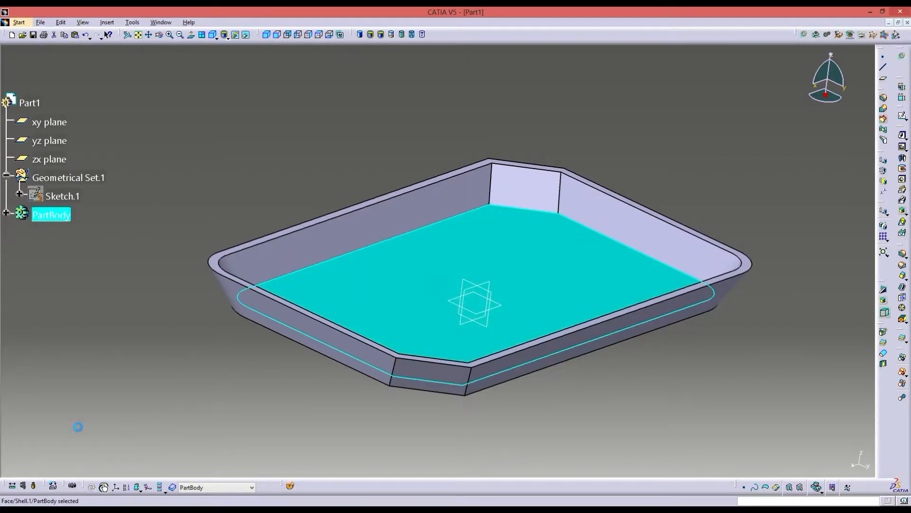
{"action": "left_click", "coordinate": [75, 426]}
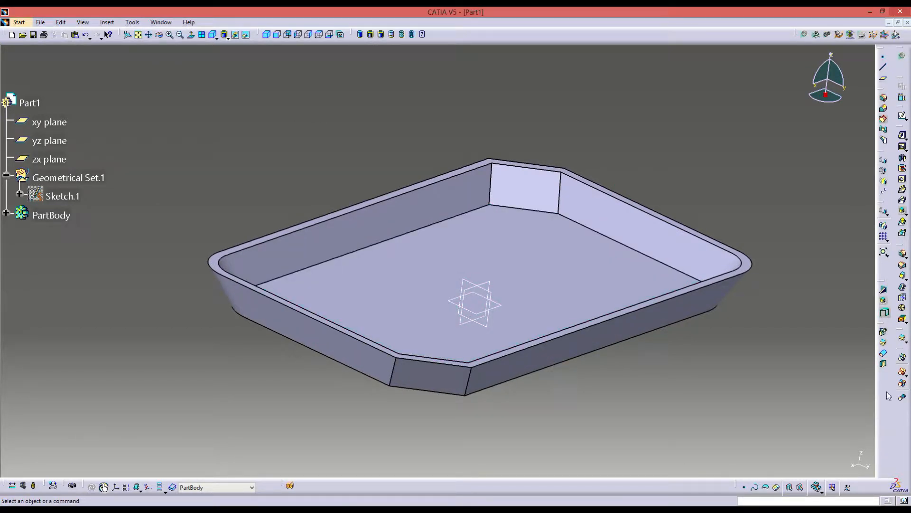
{"action": "left_click", "coordinate": [903, 299]}
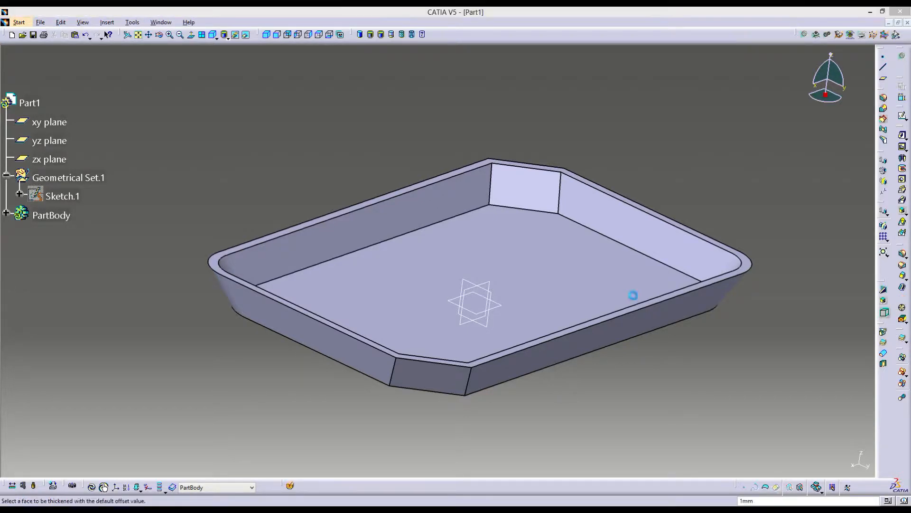
{"action": "left_click", "coordinate": [491, 253]}
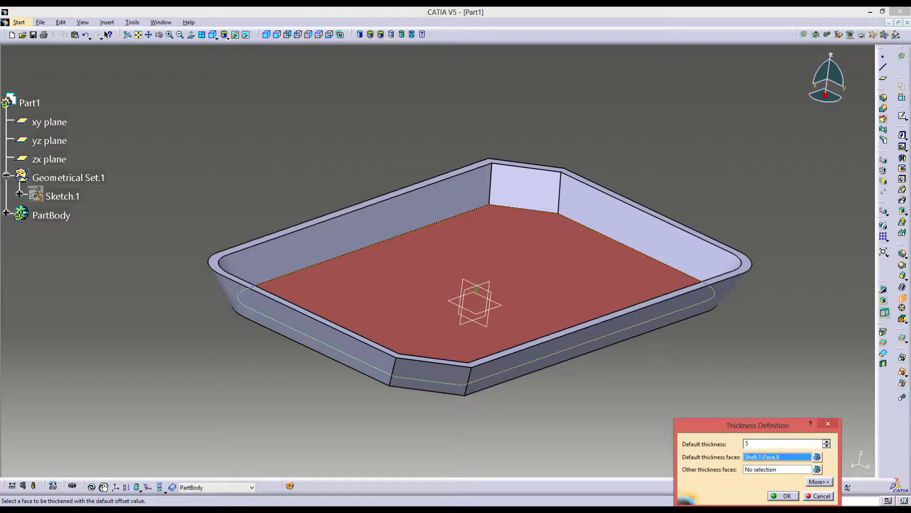
{"action": "key", "text": "Return"}
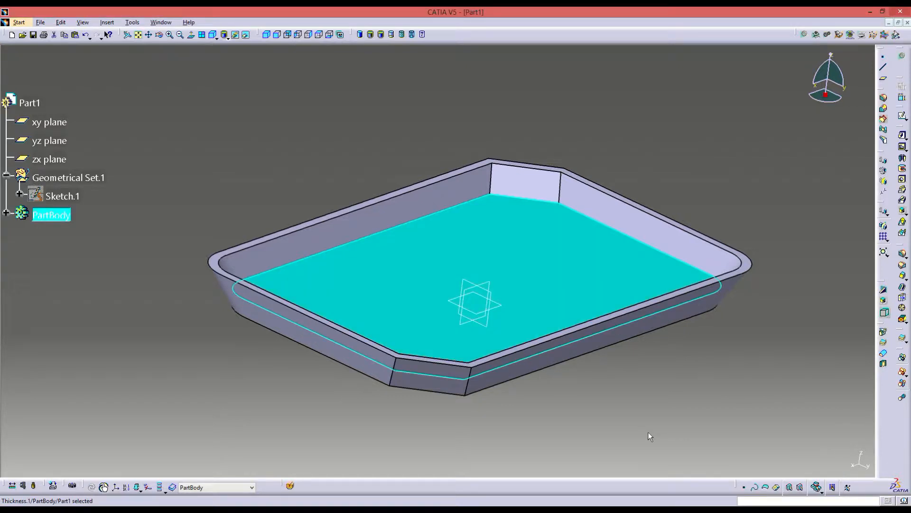
{"action": "left_click", "coordinate": [618, 400]}
Step: Examine the thickened floor in a section cut along the zx plane and exit the section view
{"action": "left_click", "coordinate": [289, 486]}
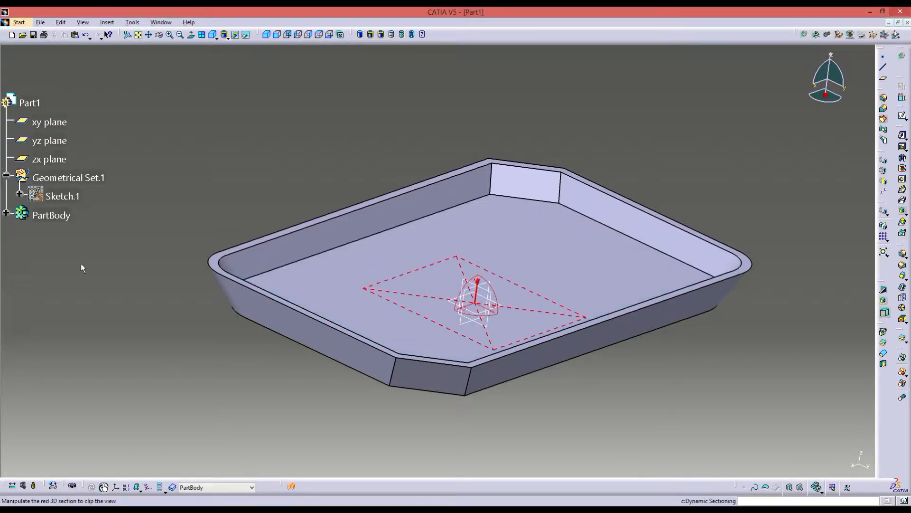
{"action": "left_click", "coordinate": [67, 159]}
{"action": "middle_click_drag", "start_coordinate": [375, 299], "coordinate": [294, 403]}
{"action": "left_click", "coordinate": [291, 486]}
Step: Set the floor face's thickness offset to -2.5 mm
{"action": "middle_click_drag", "start_coordinate": [235, 336], "coordinate": [263, 383]}
{"action": "double_click", "coordinate": [427, 241]}
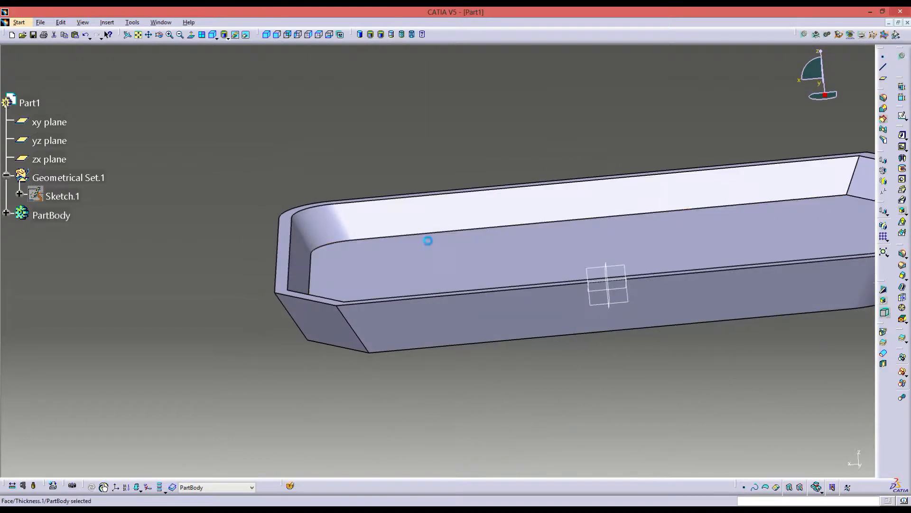
{"action": "type", "text": "-2.5"}
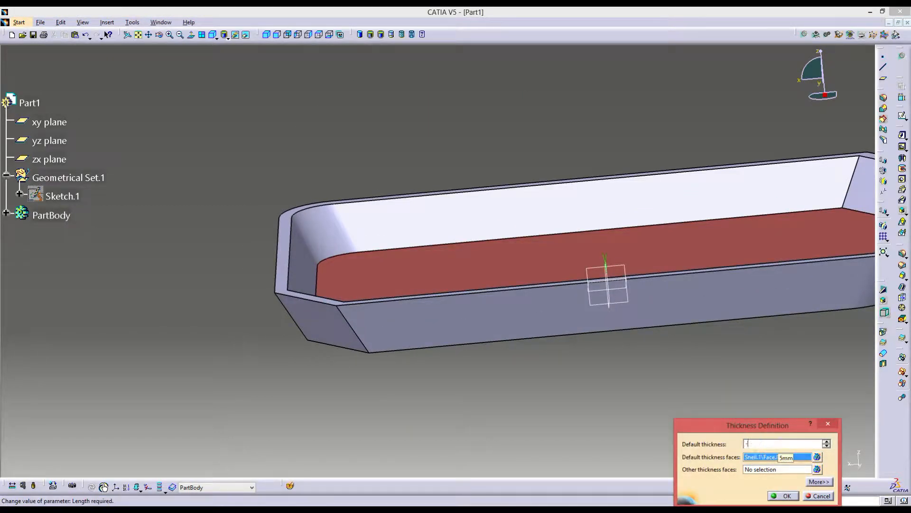
{"action": "left_click", "coordinate": [784, 495]}
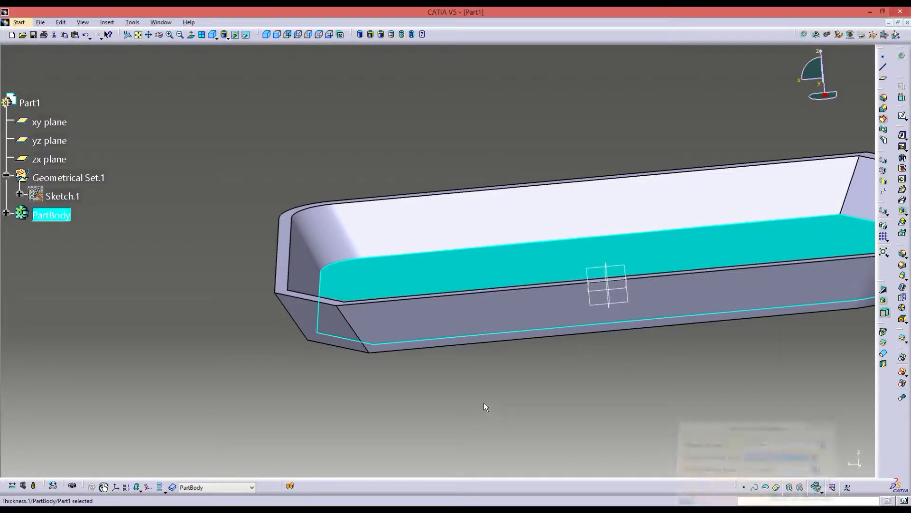
Step: Examine the thinned floor in a vertical section cut and exit the section view
{"action": "left_click", "coordinate": [290, 485]}
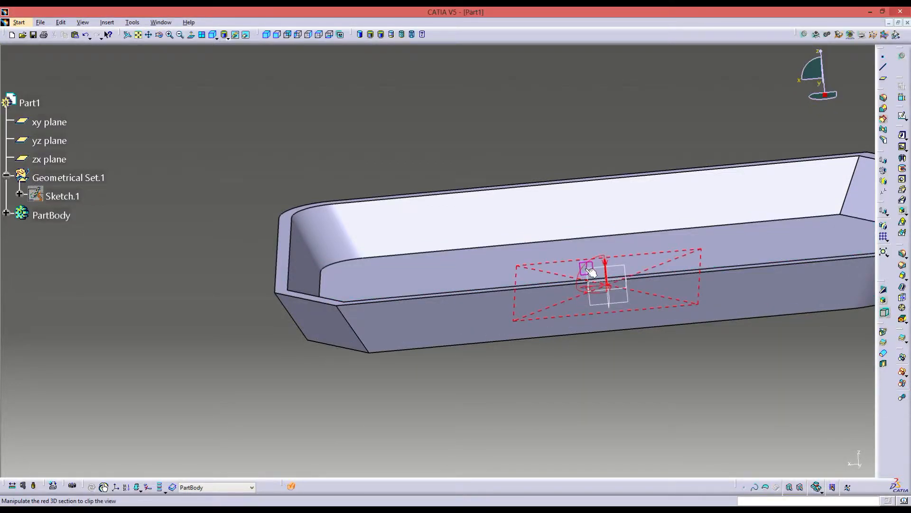
{"action": "left_click_drag", "start_coordinate": [587, 268], "coordinate": [584, 298]}
{"action": "middle_click_drag", "start_coordinate": [431, 359], "coordinate": [431, 328]}
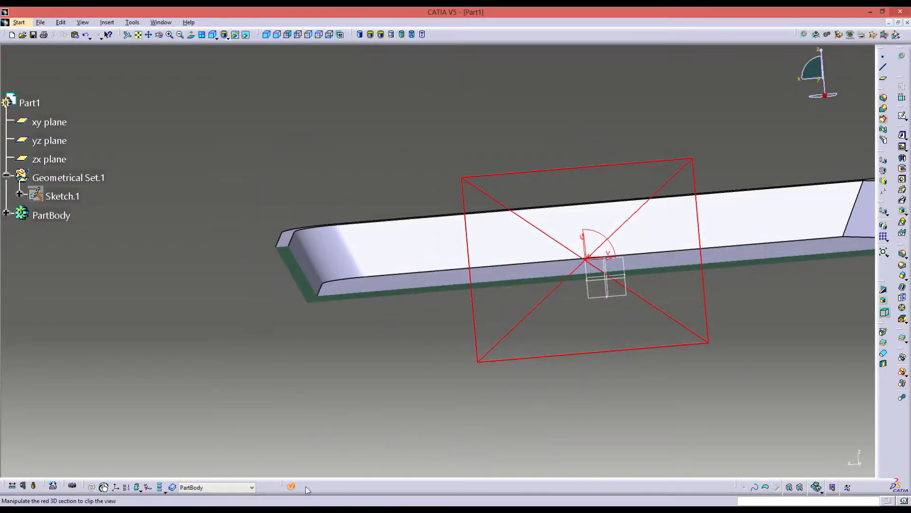
{"action": "left_click", "coordinate": [290, 485]}
Step: Set the floor face's thickness offset back to 5 mm
{"action": "middle_click_drag", "start_coordinate": [418, 265], "coordinate": [416, 287]}
{"action": "double_click", "coordinate": [416, 288]}
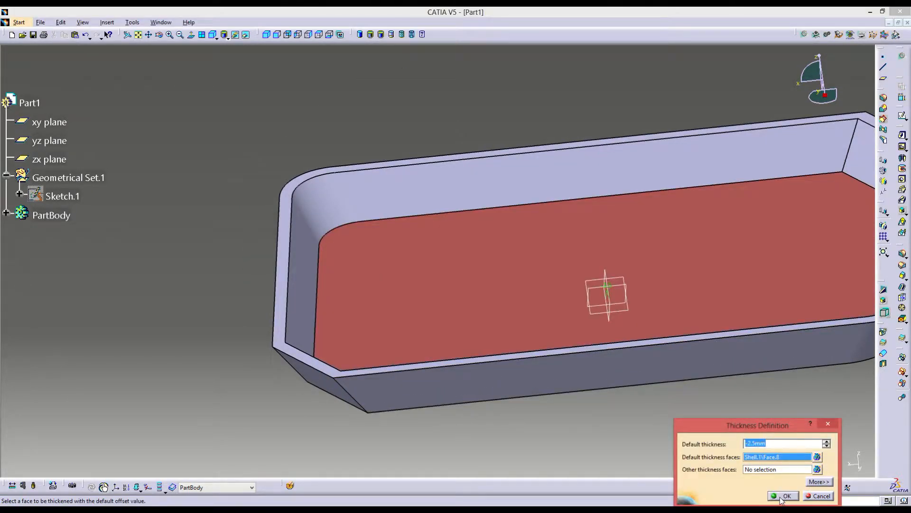
{"action": "type", "text": "10"}
{"action": "key", "text": "BackSpace"}
{"action": "key", "text": "BackSpace"}
{"action": "left_click", "coordinate": [782, 495]}
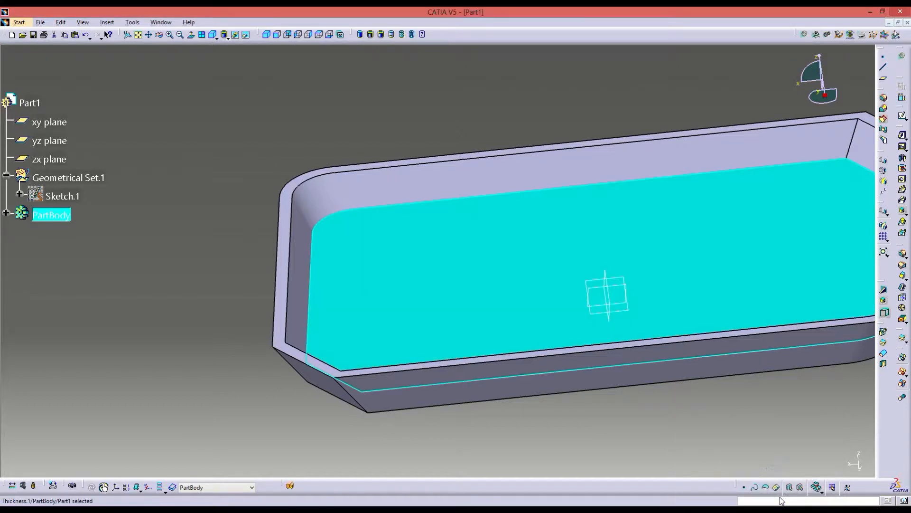
{"action": "left_click", "coordinate": [135, 340]}
Step: Apply a second thickness of -2.5 mm to the already thickened floor face
{"action": "left_click", "coordinate": [902, 298]}
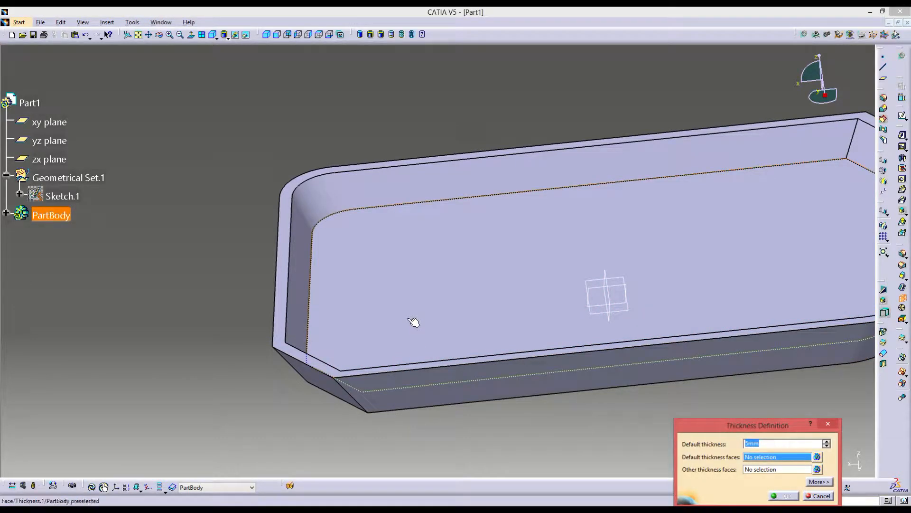
{"action": "left_click", "coordinate": [405, 295]}
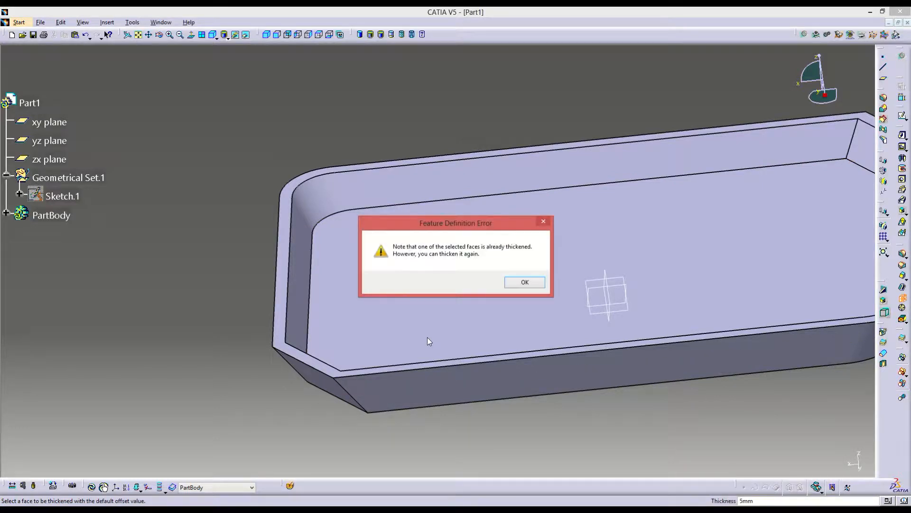
{"action": "key", "text": "Return"}
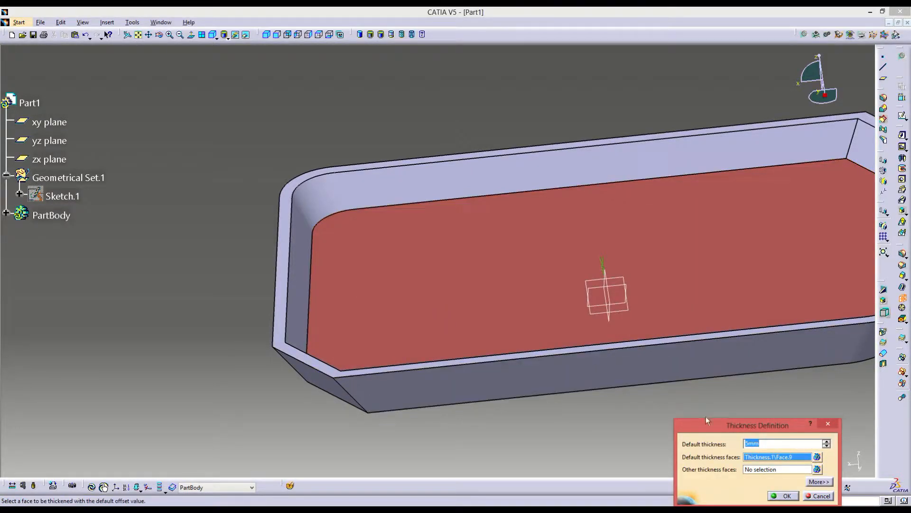
{"action": "type", "text": "2"}
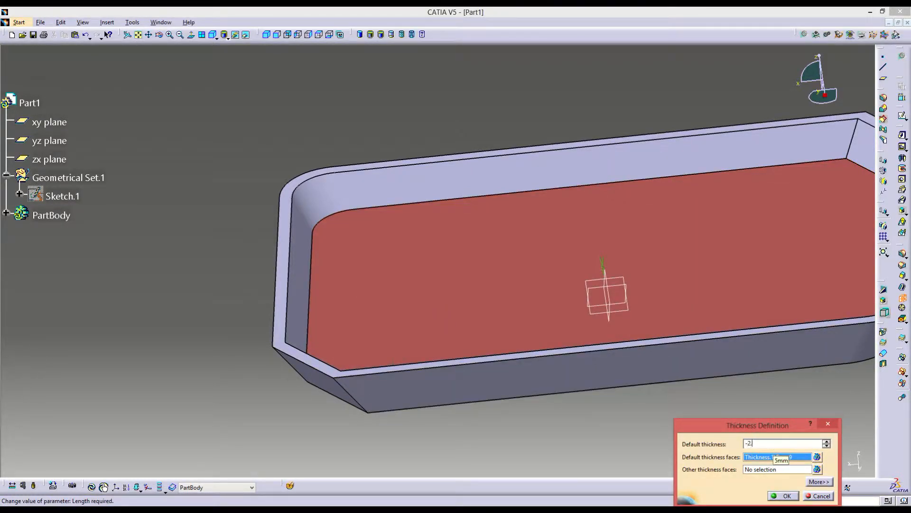
{"action": "key", "text": "Return"}
{"action": "left_click", "coordinate": [163, 336]}
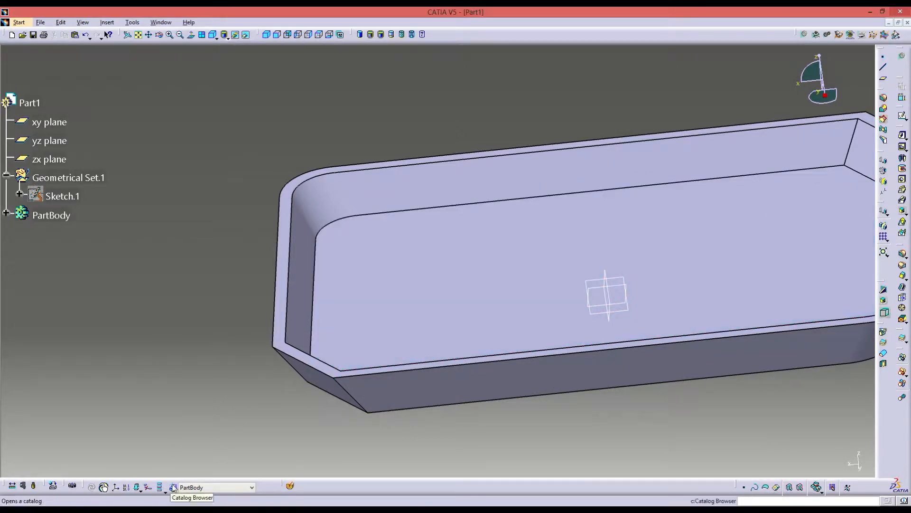
Step: Examine the floor in a vertical section cut, exit it, and delete the second floor thickness
{"action": "left_click", "coordinate": [291, 484]}
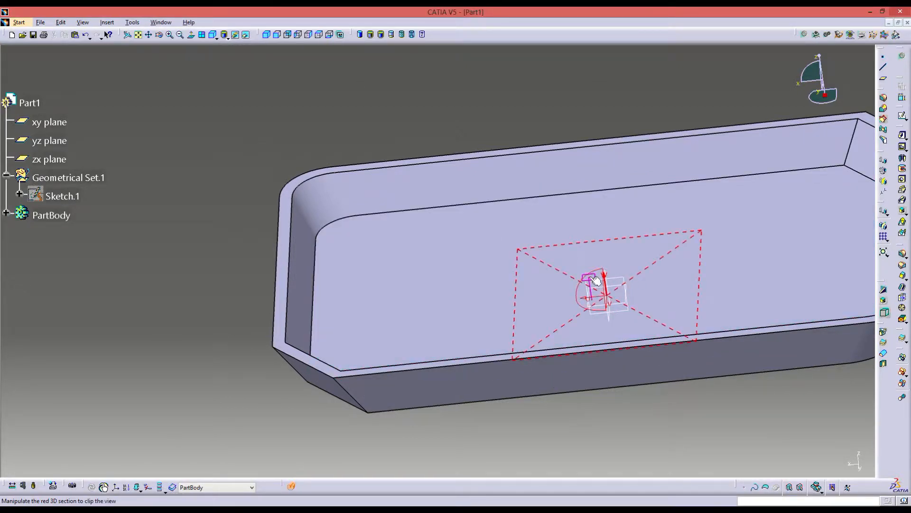
{"action": "left_click", "coordinate": [594, 281]}
{"action": "middle_click_drag", "start_coordinate": [473, 367], "coordinate": [449, 382]}
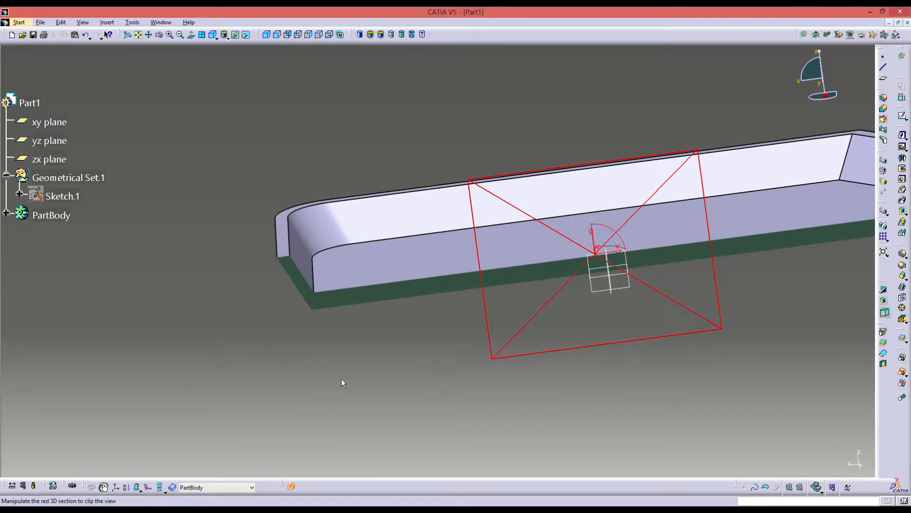
{"action": "key", "text": "Escape"}
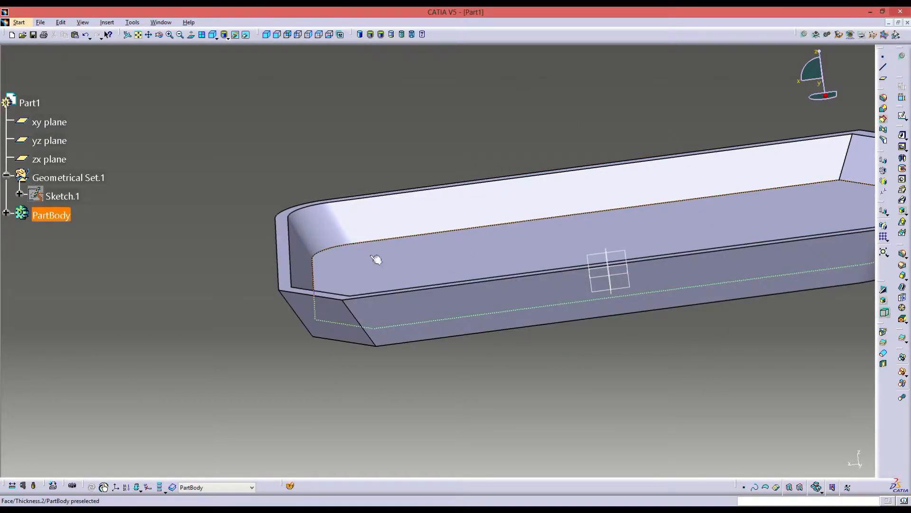
{"action": "right_click", "coordinate": [370, 255]}
{"action": "left_click", "coordinate": [375, 261]}
Step: Try a thickness offset of -5 mm on the floor face, inspect the tray, and undo the change
{"action": "double_click", "coordinate": [381, 265]}
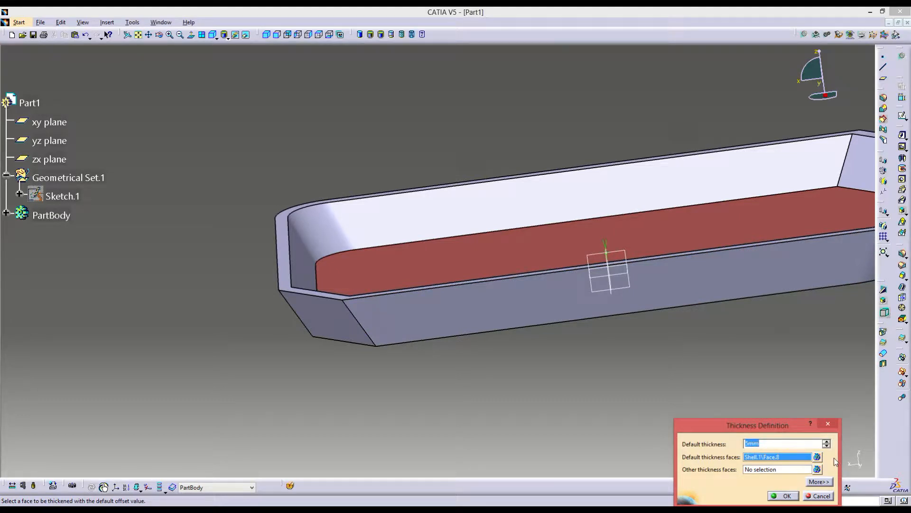
{"action": "type", "text": "-5"}
{"action": "key", "text": "Return"}
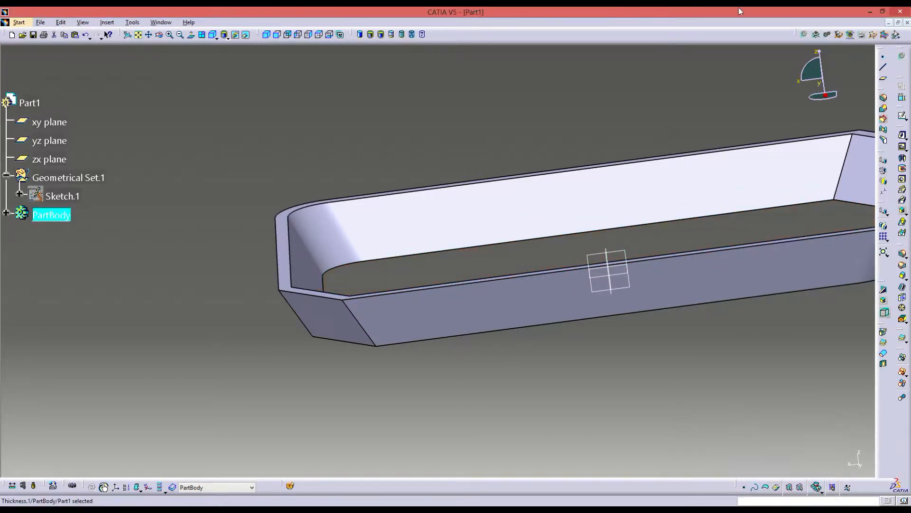
{"action": "middle_click_drag", "start_coordinate": [455, 58], "coordinate": [441, 224]}
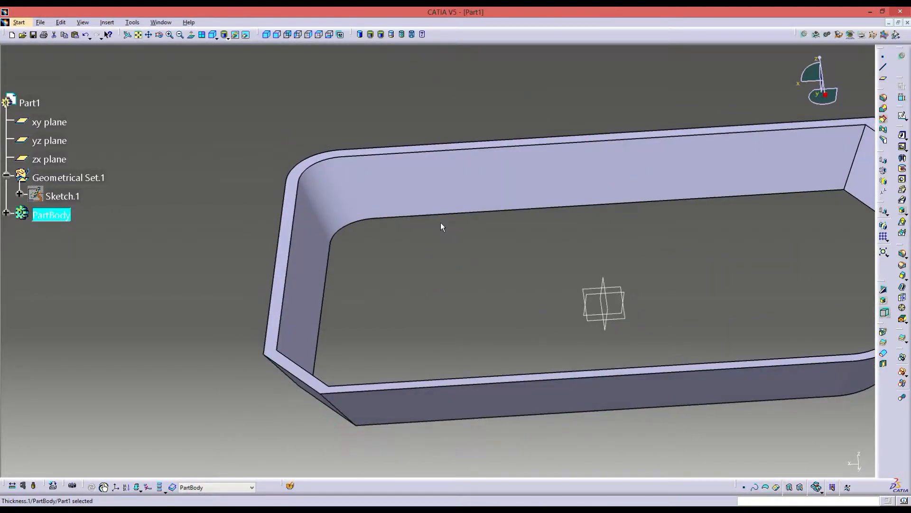
{"action": "middle_click_drag", "start_coordinate": [383, 301], "coordinate": [454, 344]}
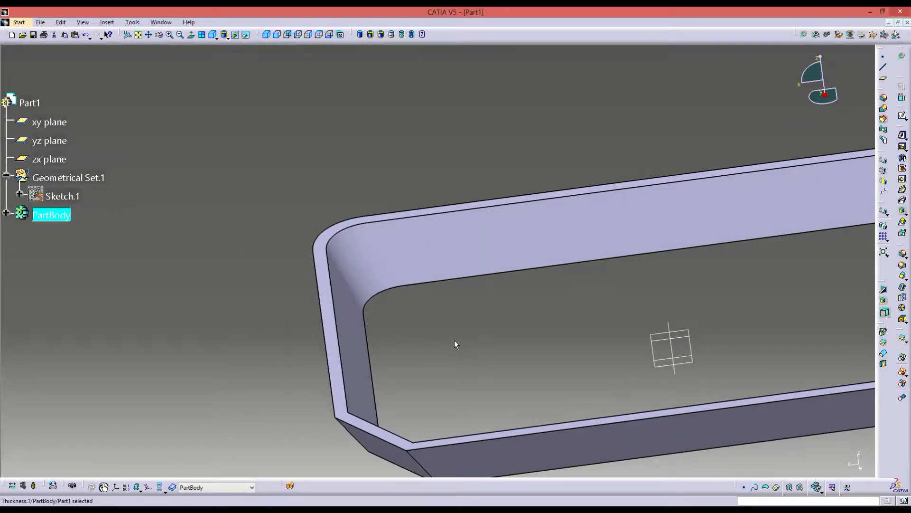
{"action": "left_click", "coordinate": [454, 342]}
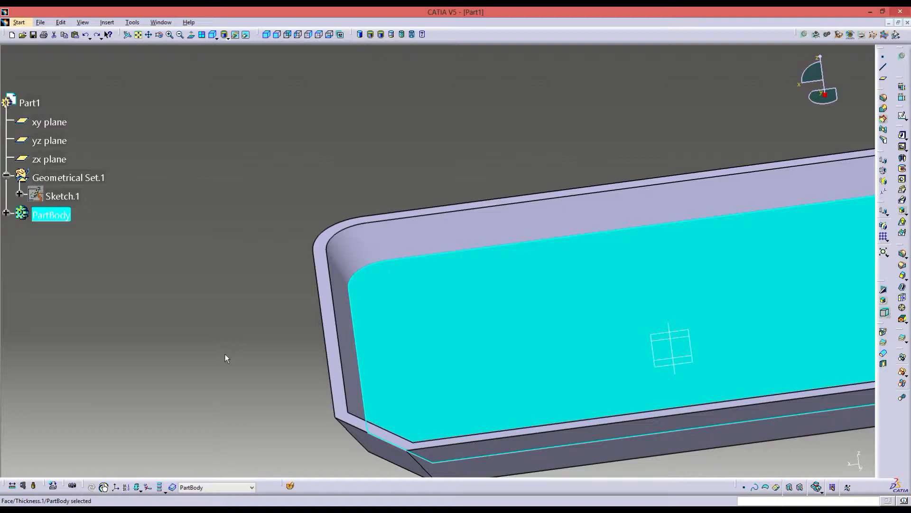
Step: Thicken the inner face of the tray's far chamfered corner by 10 mm
{"action": "middle_click_drag", "start_coordinate": [745, 241], "coordinate": [342, 264]}
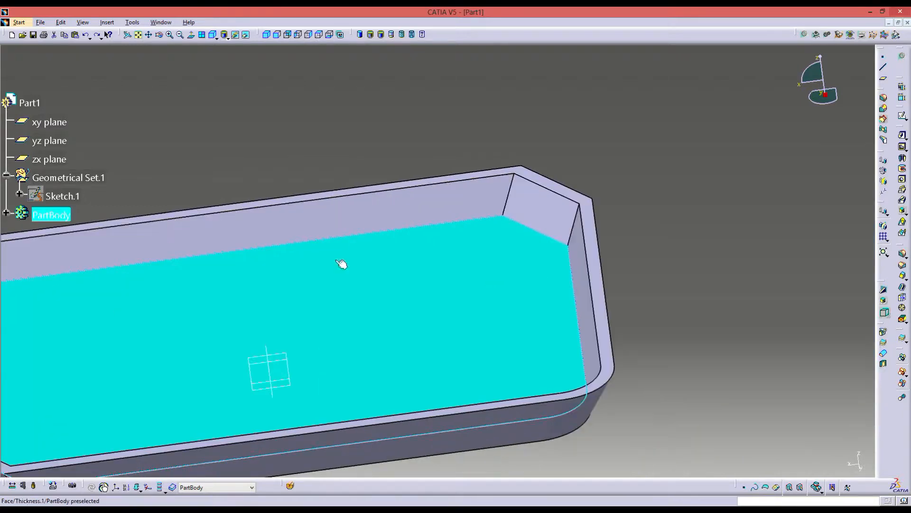
{"action": "left_click", "coordinate": [533, 204]}
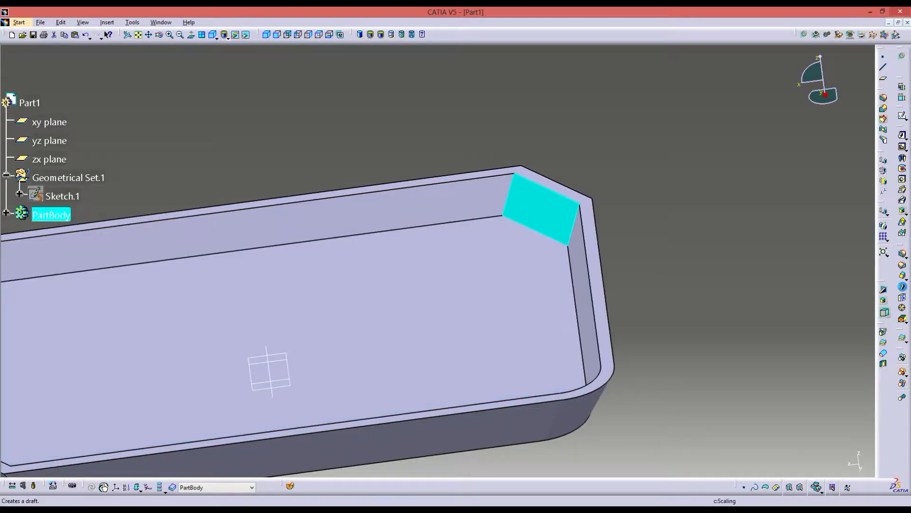
{"action": "left_click", "coordinate": [903, 298]}
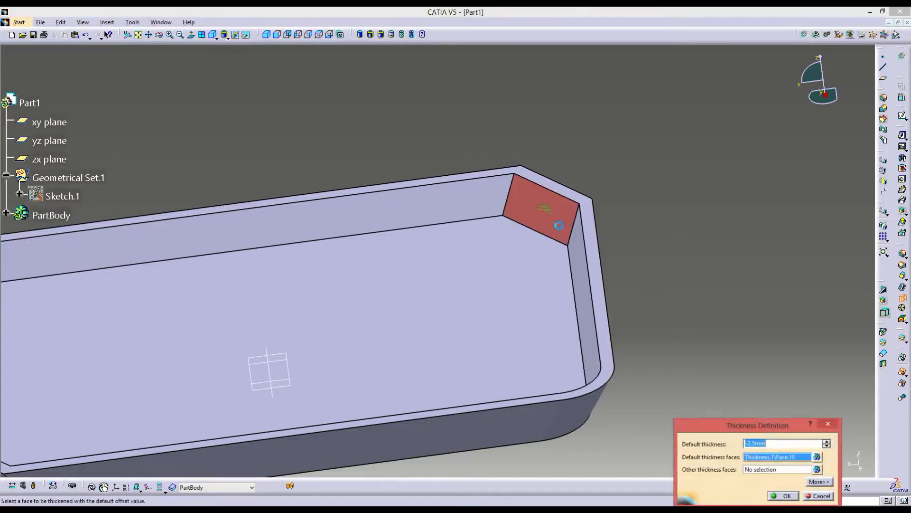
{"action": "type", "text": "5"}
{"action": "key", "text": "Return"}
{"action": "left_click", "coordinate": [775, 454]}
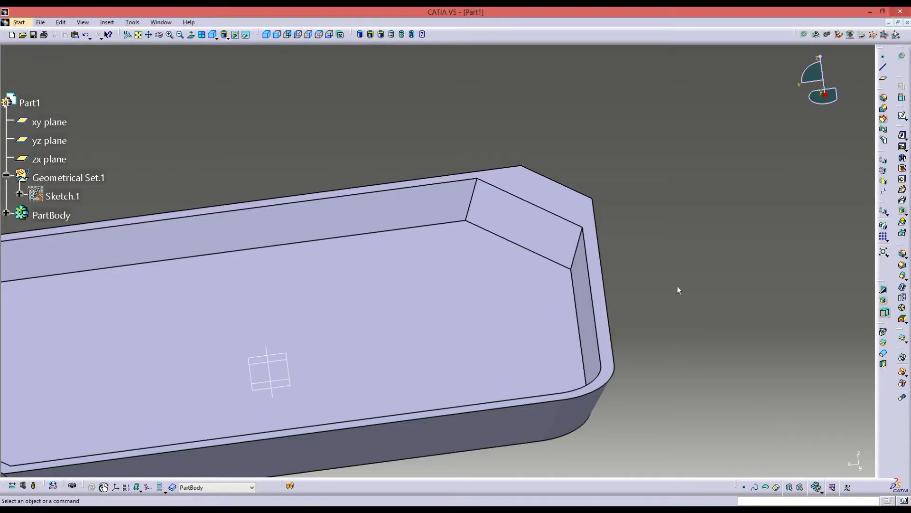
Step: Thicken the tray's top rim face to raise the height of the walls
{"action": "left_click", "coordinate": [902, 297]}
{"action": "left_click", "coordinate": [568, 204]}
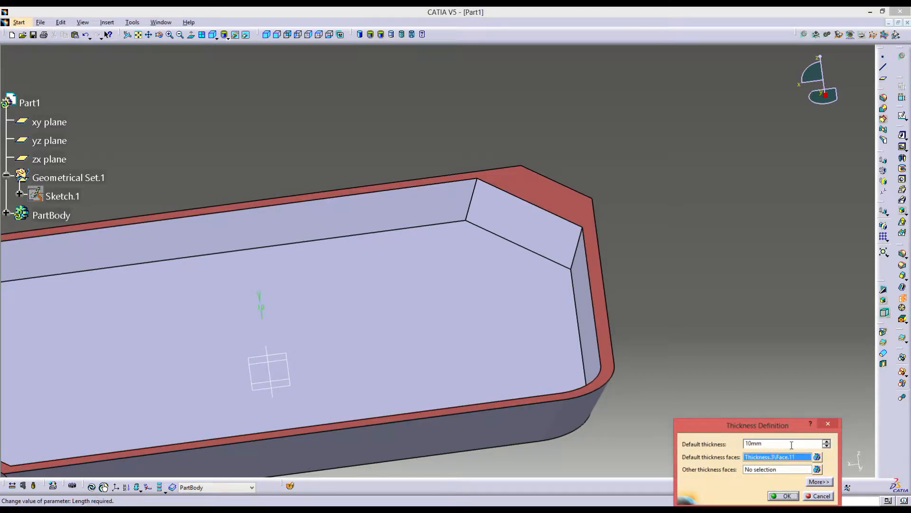
{"action": "type", "text": "2"}
{"action": "key", "text": "Return"}
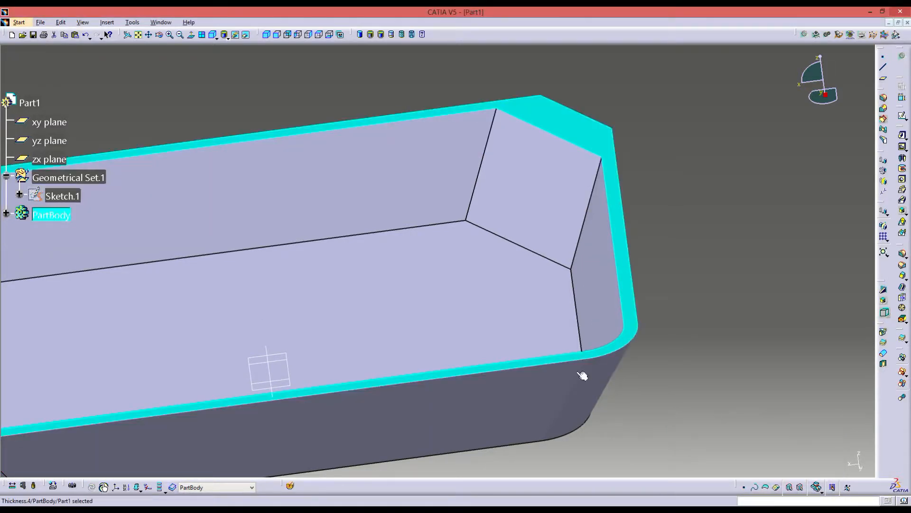
{"action": "middle_click_drag", "start_coordinate": [583, 375], "coordinate": [539, 153]}
Step: Delete the thickness on the top rim and the one on the chamfered corner's inner face
{"action": "right_click", "coordinate": [520, 147]}
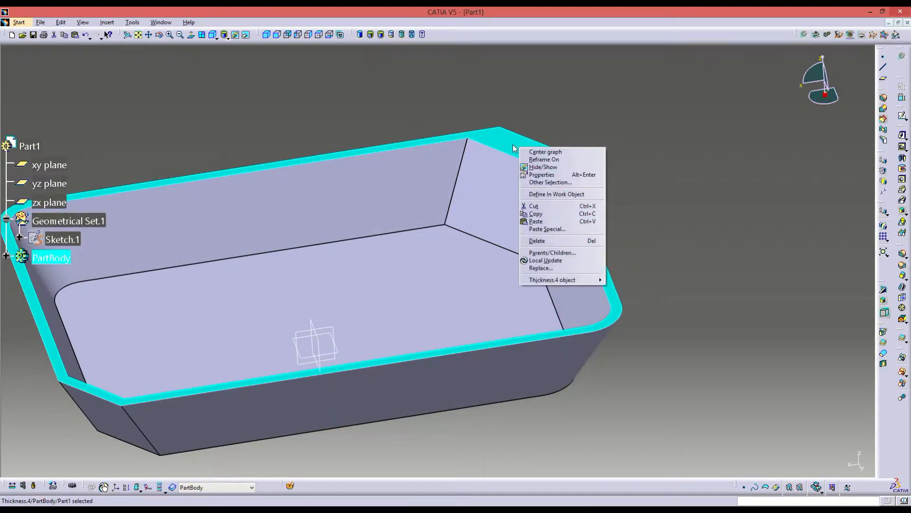
{"action": "key", "text": "Delete"}
{"action": "left_click", "coordinate": [510, 231]}
{"action": "key", "text": "Delete"}
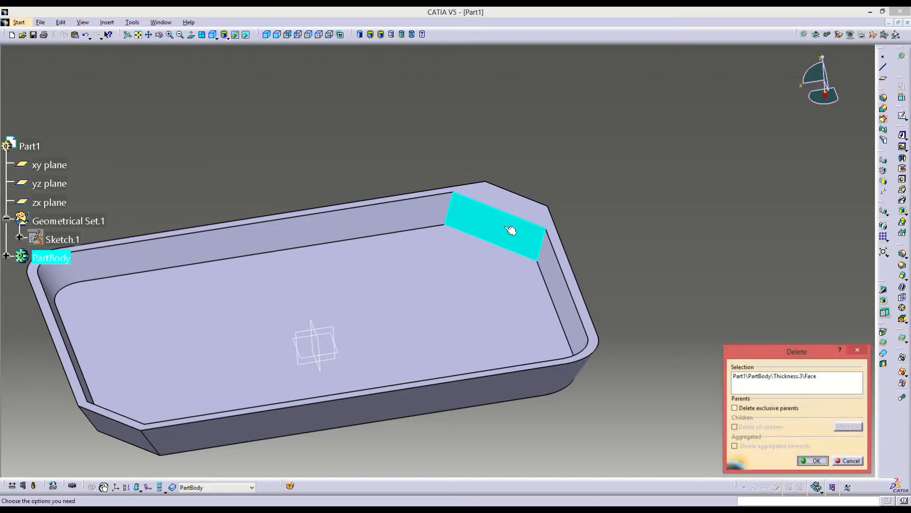
{"action": "key", "text": "Return"}
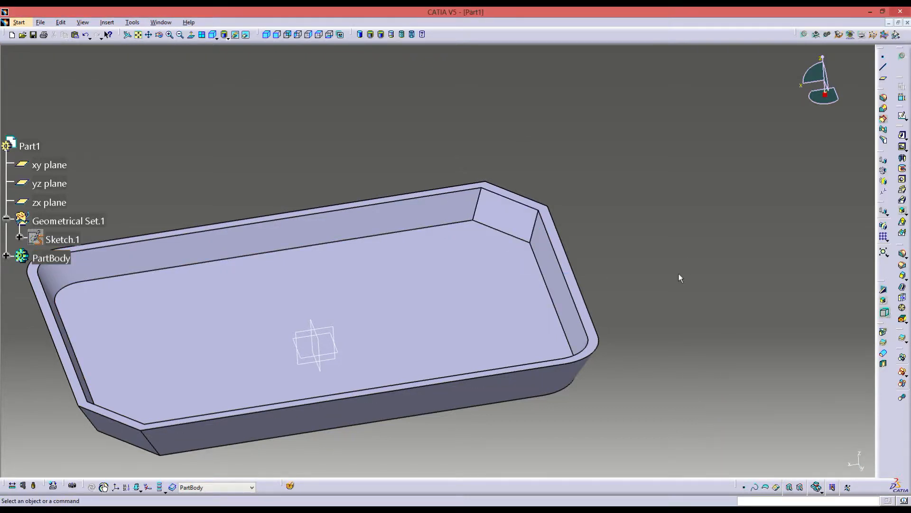
Step: Delete the chamfer feature from the tray's outer corners
{"action": "middle_click_drag", "start_coordinate": [657, 319], "coordinate": [397, 309]}
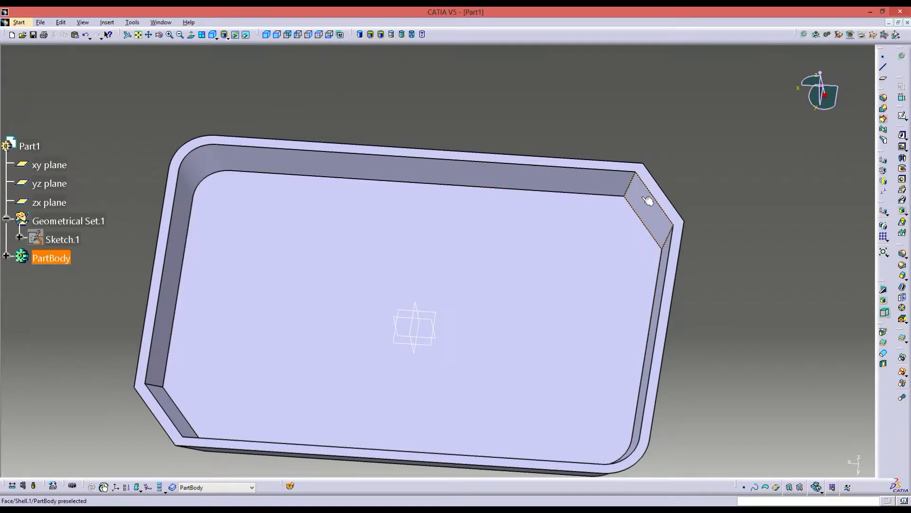
{"action": "middle_click_drag", "start_coordinate": [856, 258], "coordinate": [411, 158]}
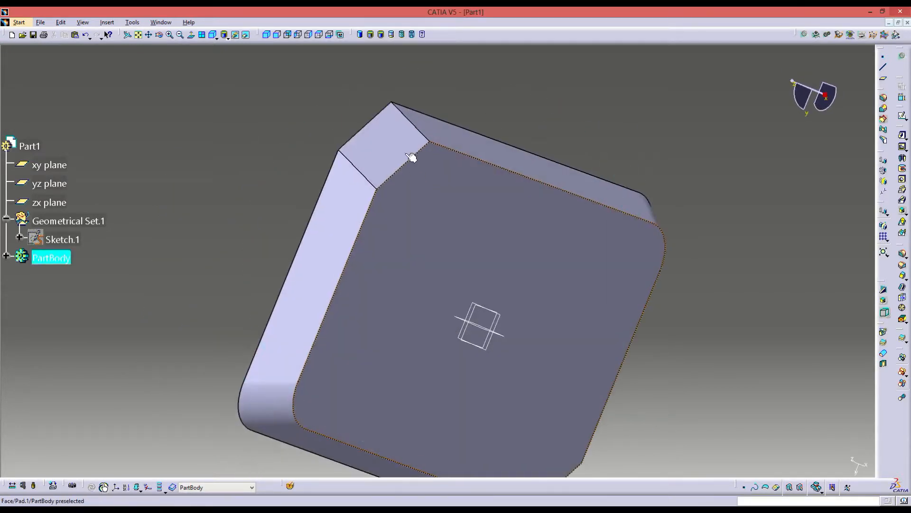
{"action": "middle_click_drag", "start_coordinate": [212, 157], "coordinate": [503, 284]}
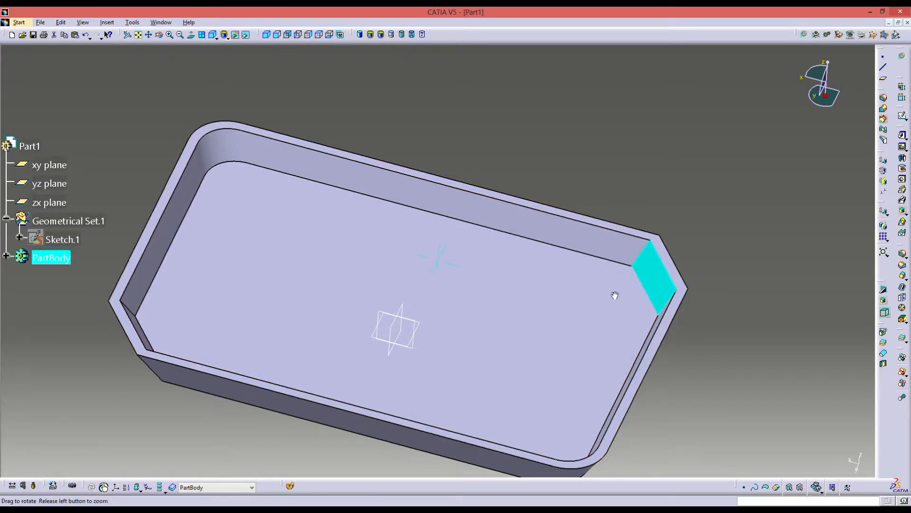
{"action": "middle_click_drag", "start_coordinate": [615, 295], "coordinate": [545, 350]}
{"action": "left_click", "coordinate": [494, 325]}
{"action": "middle_click_drag", "start_coordinate": [543, 259], "coordinate": [614, 374]}
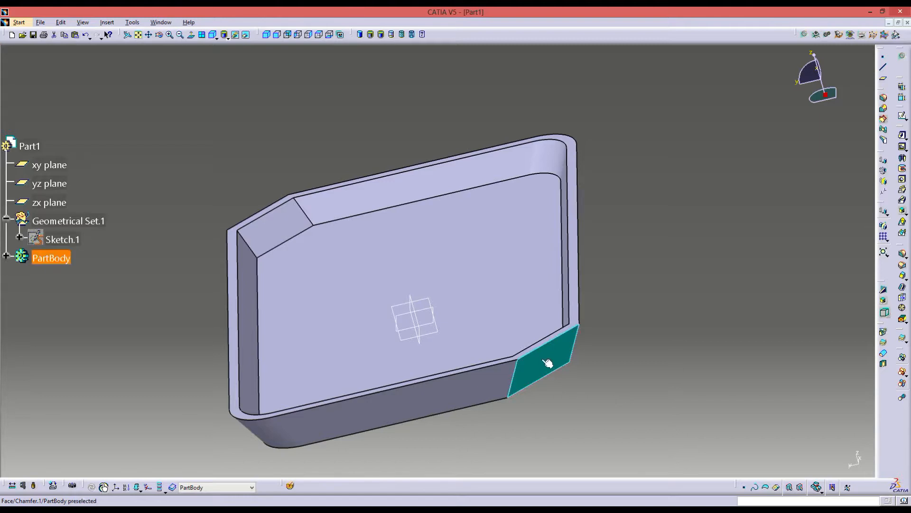
{"action": "key", "text": "Delete"}
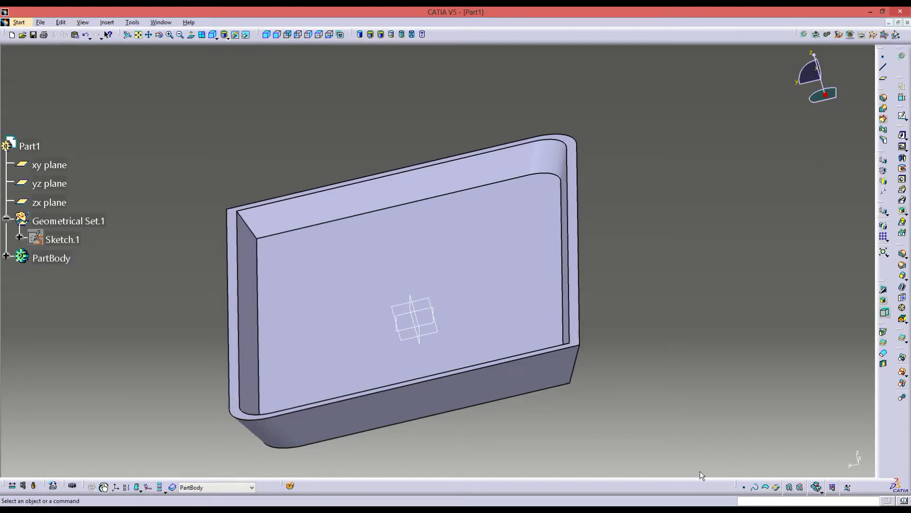
Step: Undo the deletion of the tray's corner chamfer
{"action": "middle_click_drag", "start_coordinate": [431, 306], "coordinate": [533, 317]}
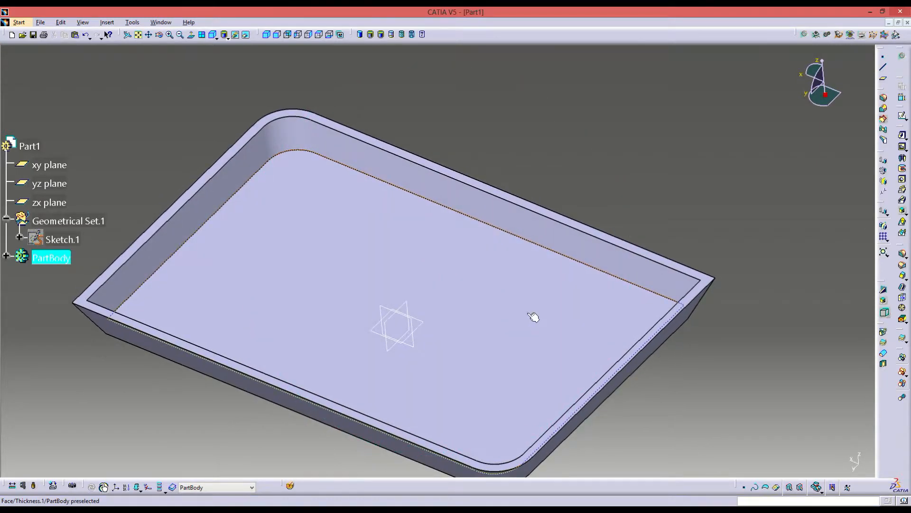
{"action": "key", "text": "ctrl+z"}
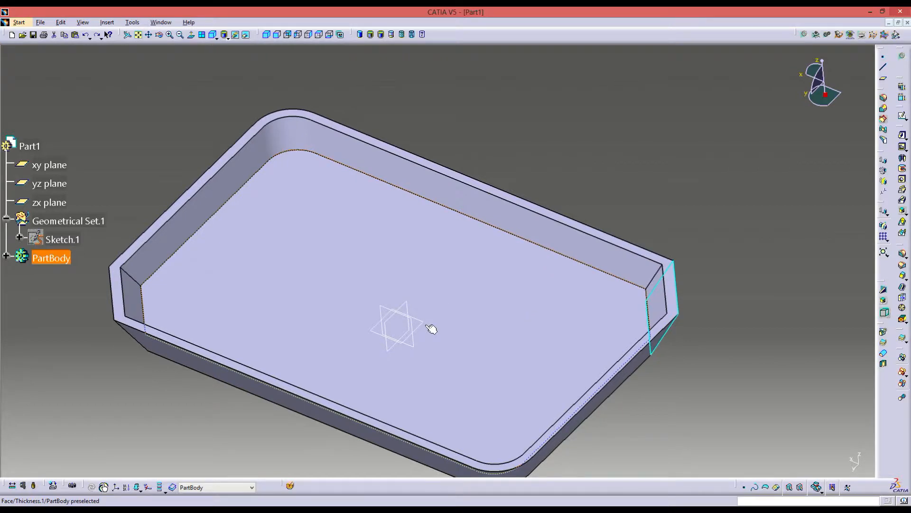
{"action": "middle_click_drag", "start_coordinate": [554, 303], "coordinate": [650, 240], "text": "ctrl"}
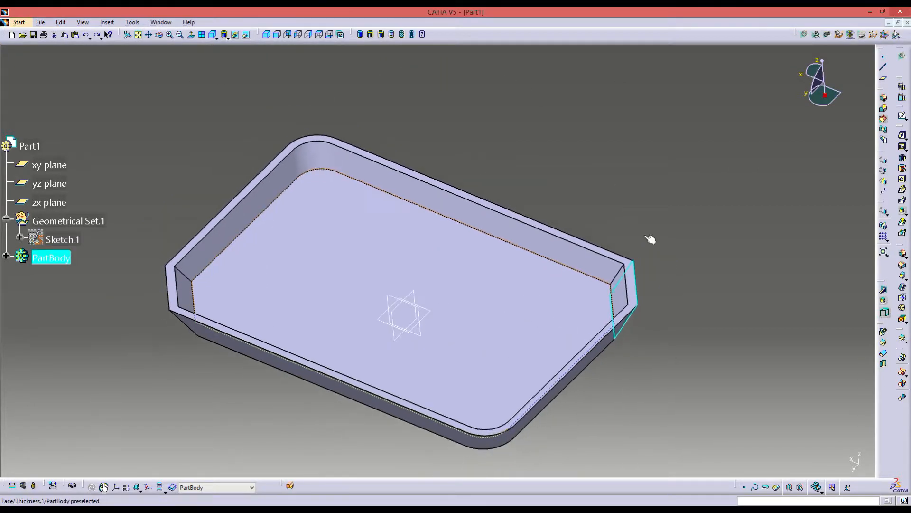
{"action": "left_click", "coordinate": [686, 178]}
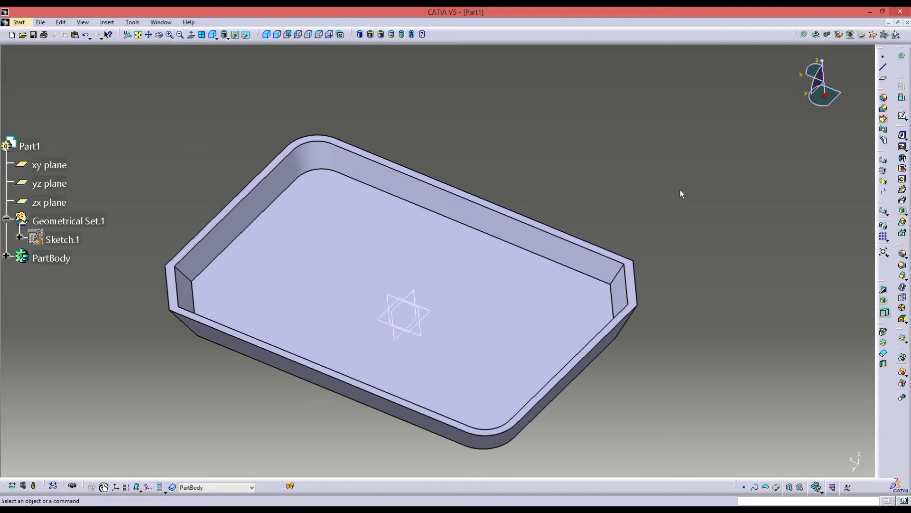
Step: Remove the outer face of one chamfered tray corner with the Remove Face tool, leaving the inner chamfer in place
{"action": "middle_click_drag", "start_coordinate": [584, 276], "coordinate": [469, 157]}
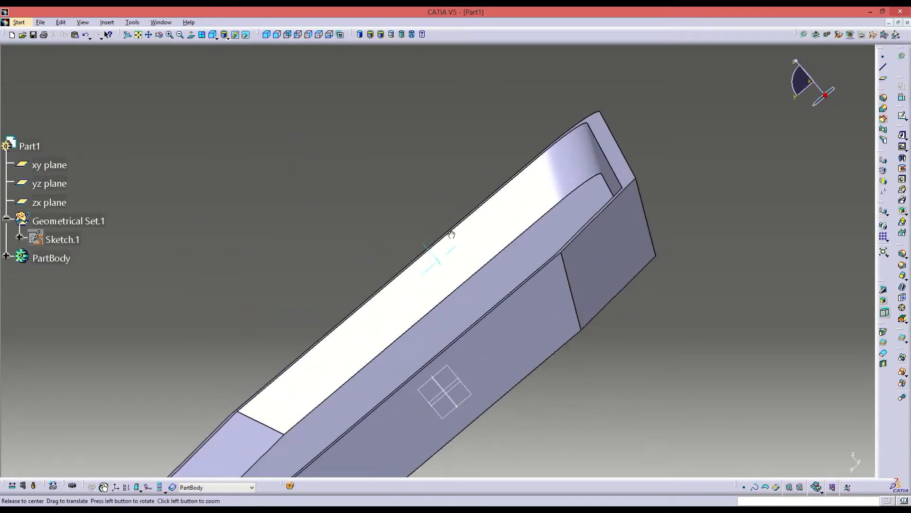
{"action": "middle_click_drag", "start_coordinate": [451, 233], "coordinate": [539, 278]}
{"action": "left_click", "coordinate": [533, 270]}
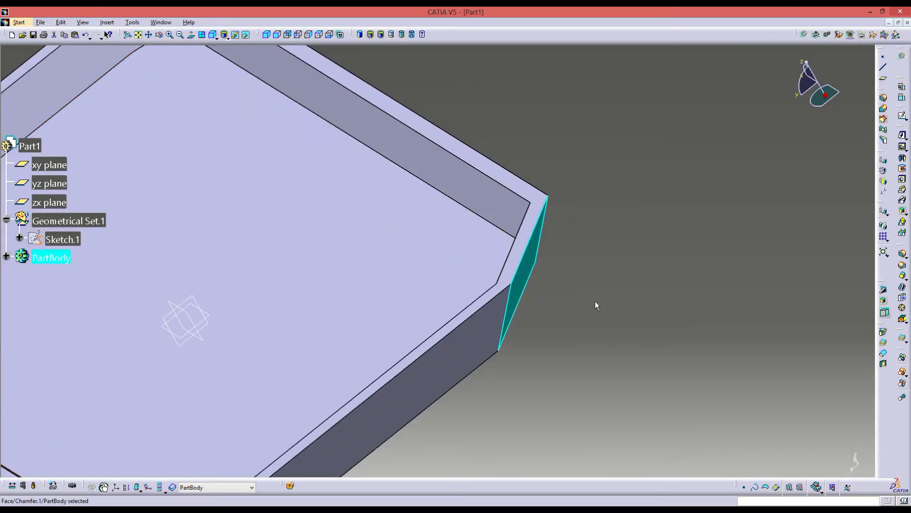
{"action": "middle_click", "coordinate": [595, 301]}
{"action": "middle_click_drag", "start_coordinate": [595, 301], "coordinate": [415, 309]}
{"action": "left_click", "coordinate": [414, 309]}
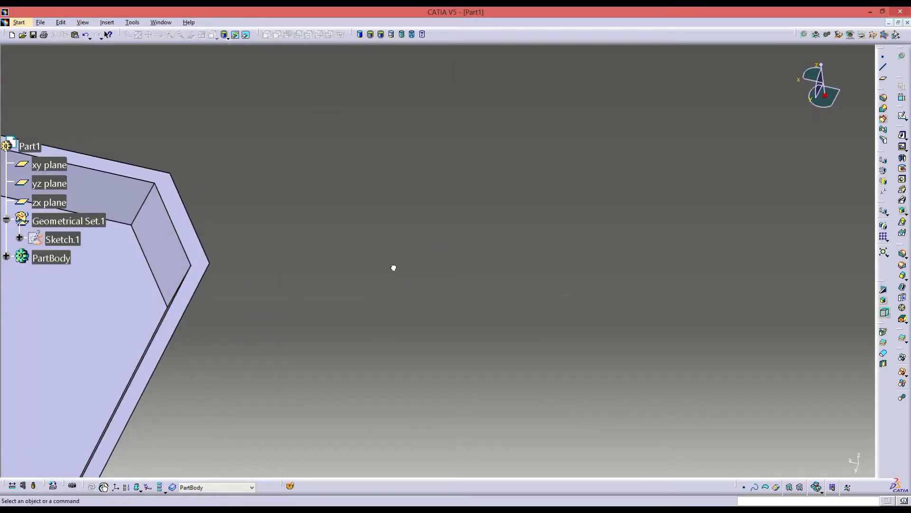
{"action": "middle_click_drag", "start_coordinate": [393, 268], "coordinate": [712, 332]}
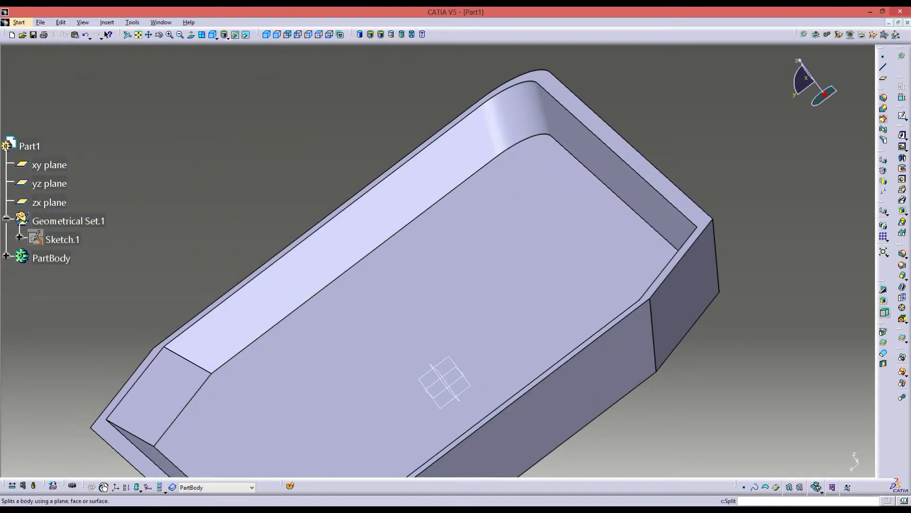
{"action": "left_click", "coordinate": [903, 321]}
{"action": "left_click", "coordinate": [691, 305]}
{"action": "middle_click_drag", "start_coordinate": [468, 306], "coordinate": [458, 346]}
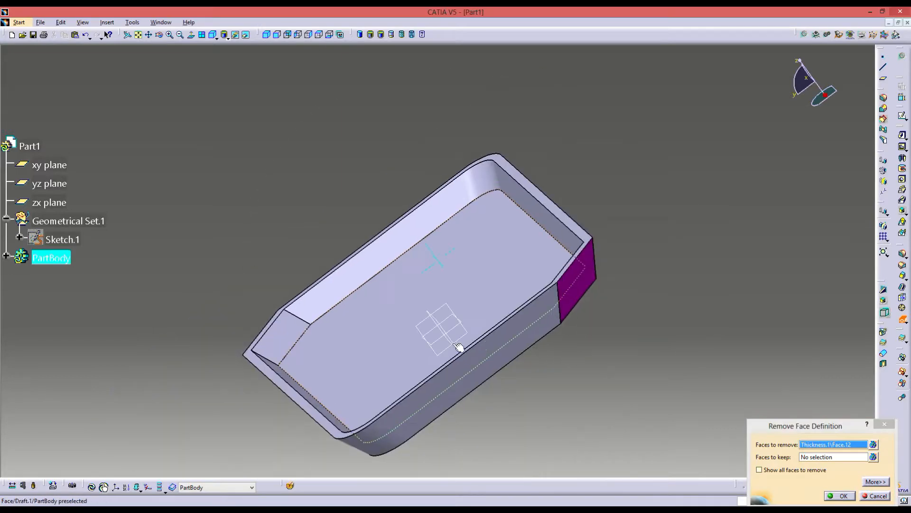
{"action": "left_click", "coordinate": [839, 496]}
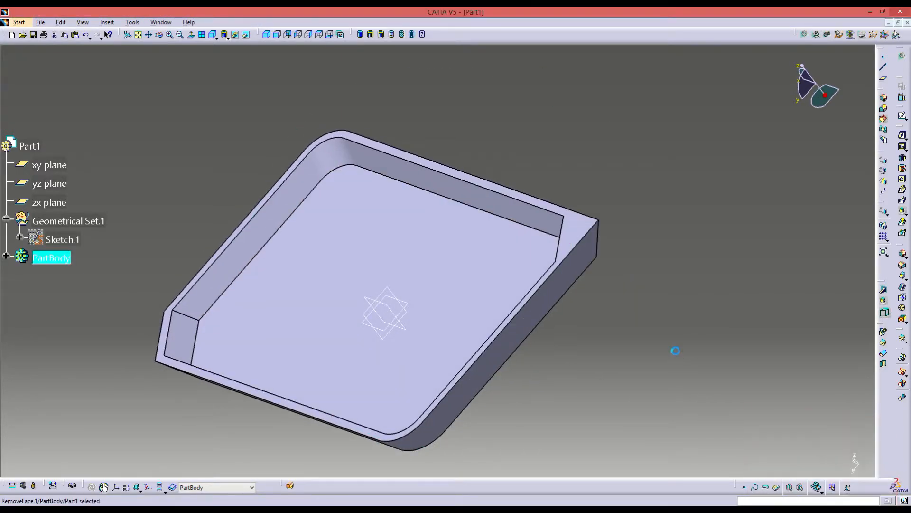
Step: Remove the outer chamfer face at the diagonally opposite tray corner with Remove Face
{"action": "middle_click_drag", "start_coordinate": [675, 350], "coordinate": [440, 203]}
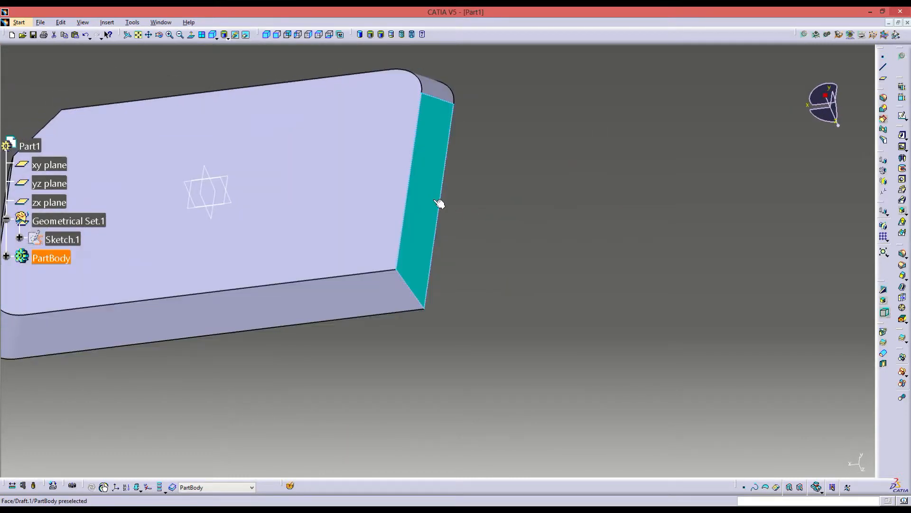
{"action": "middle_click_drag", "start_coordinate": [187, 228], "coordinate": [325, 329]}
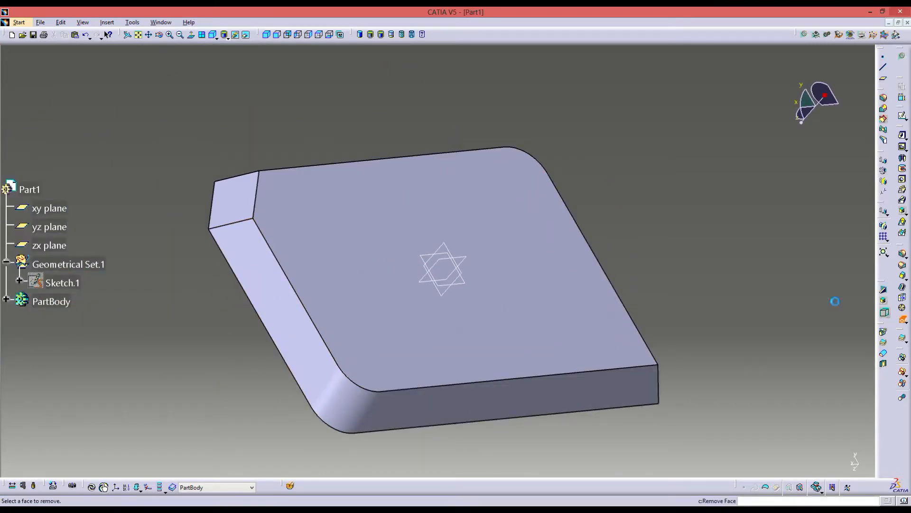
{"action": "left_click", "coordinate": [903, 319]}
{"action": "left_click", "coordinate": [264, 229]}
{"action": "middle_click_drag", "start_coordinate": [263, 229], "coordinate": [580, 214]}
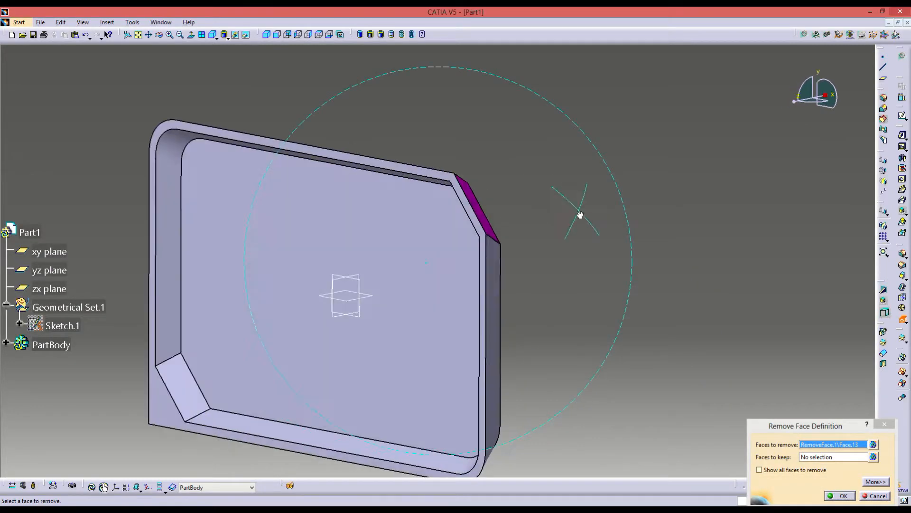
{"action": "left_click", "coordinate": [832, 496]}
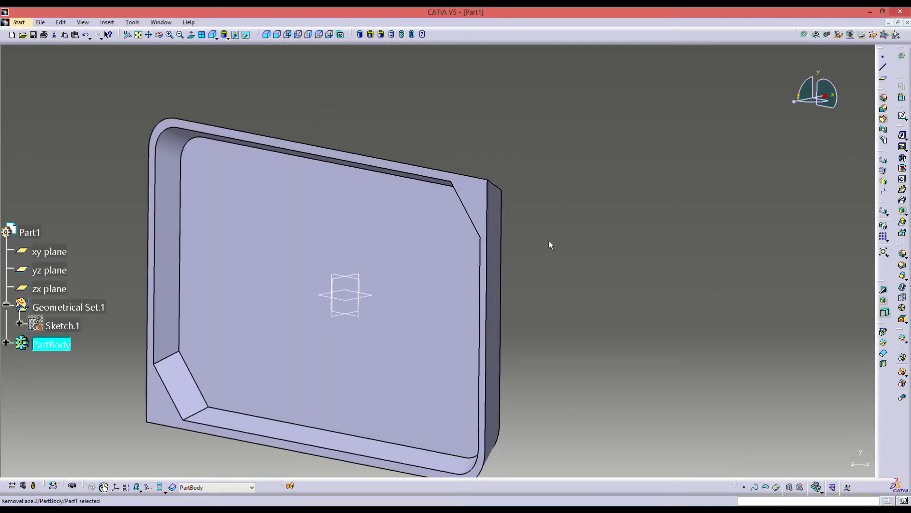
Step: Apply a 25 mm edge fillet to the sharp outer edge of the second corner whose chamfer face was removed
{"action": "left_click", "coordinate": [470, 211]}
{"action": "middle_click_drag", "start_coordinate": [649, 161], "coordinate": [404, 190]}
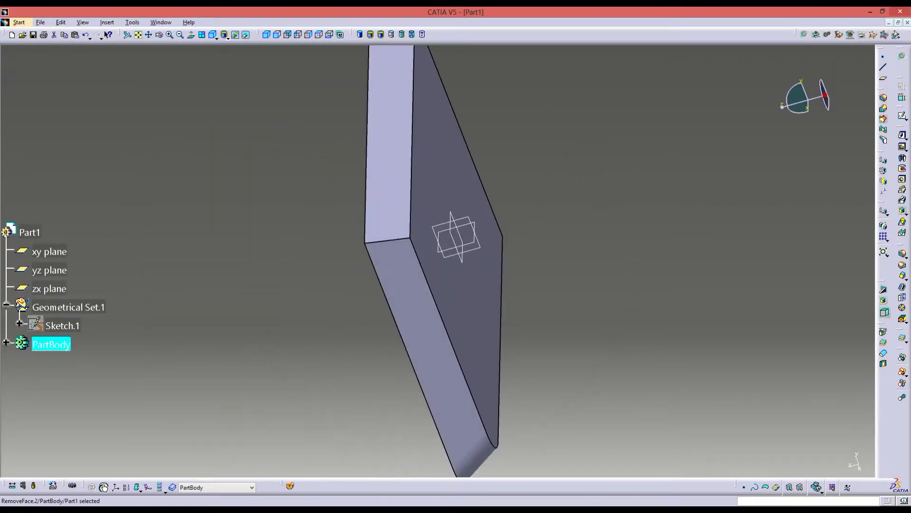
{"action": "left_click", "coordinate": [885, 99]}
{"action": "left_click", "coordinate": [386, 239]}
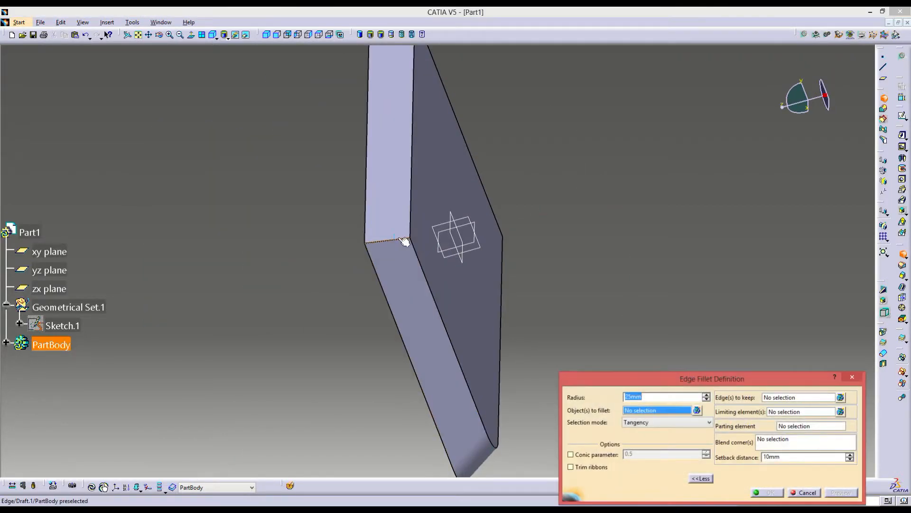
{"action": "key", "text": "Return"}
{"action": "middle_click_drag", "start_coordinate": [508, 266], "coordinate": [612, 242]}
{"action": "middle_click_drag", "start_coordinate": [553, 258], "coordinate": [511, 278]}
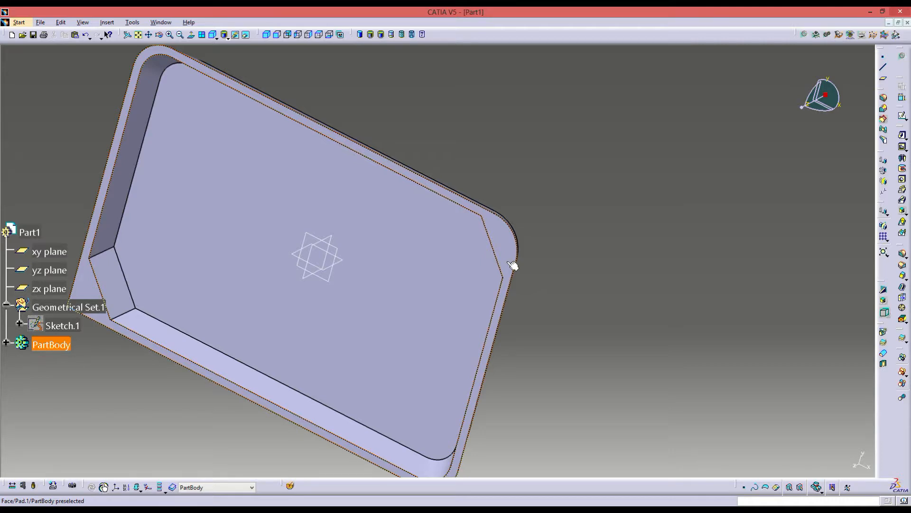
{"action": "middle_click_drag", "start_coordinate": [431, 249], "coordinate": [431, 248]}
{"action": "middle_click_drag", "start_coordinate": [498, 245], "coordinate": [540, 157]}
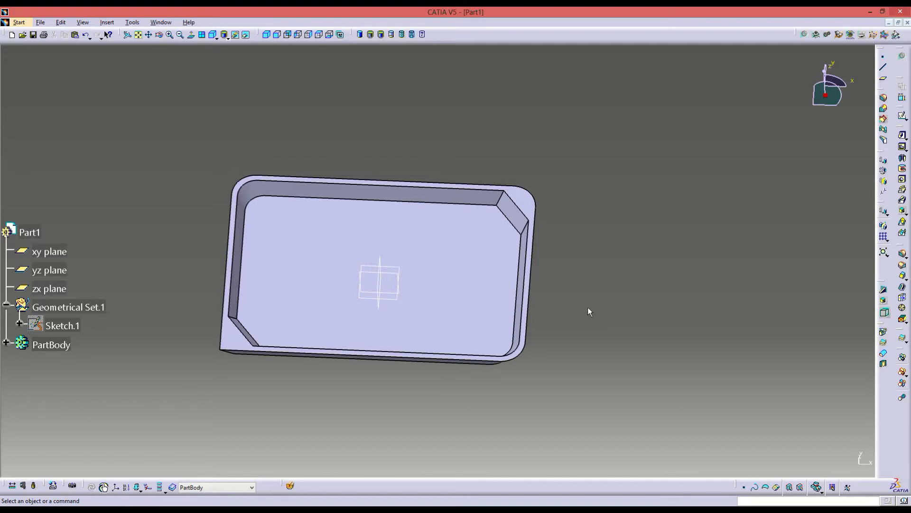
Step: Sketch a circle about 46.5 mm in diameter on the underside of the tray, away from the origin toward one short side
{"action": "mouse_move", "coordinate": [572, 282]}
{"action": "middle_mouse_down"}
{"action": "mouse_move", "coordinate": [577, 274]}
{"action": "mouse_move", "coordinate": [513, 181]}
{"action": "middle_mouse_up"}
{"action": "left_click", "coordinate": [513, 181]}
{"action": "left_click", "coordinate": [902, 115]}
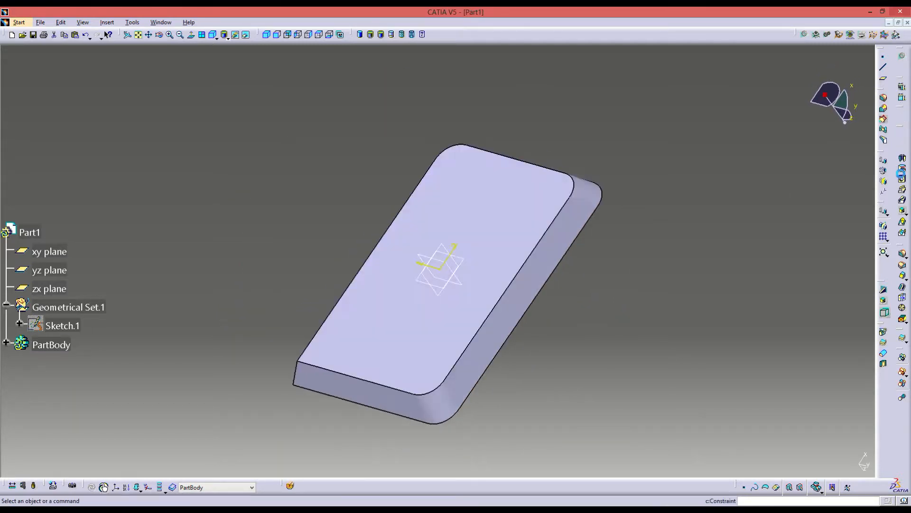
{"action": "left_click", "coordinate": [883, 161]}
{"action": "left_click", "coordinate": [506, 251]}
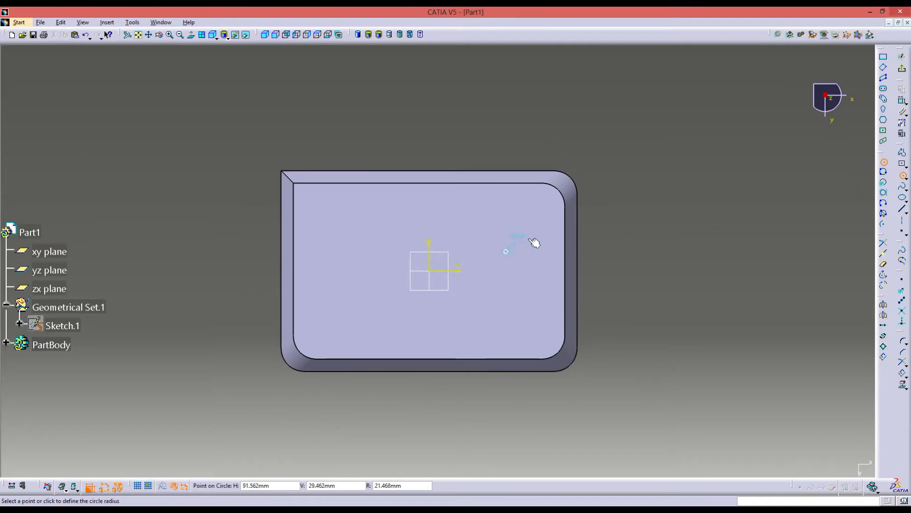
{"action": "left_click", "coordinate": [529, 239]}
Step: Dimension the circle's diameter and set it to 16 mm
{"action": "left_click", "coordinate": [902, 100]}
{"action": "left_click", "coordinate": [640, 185]}
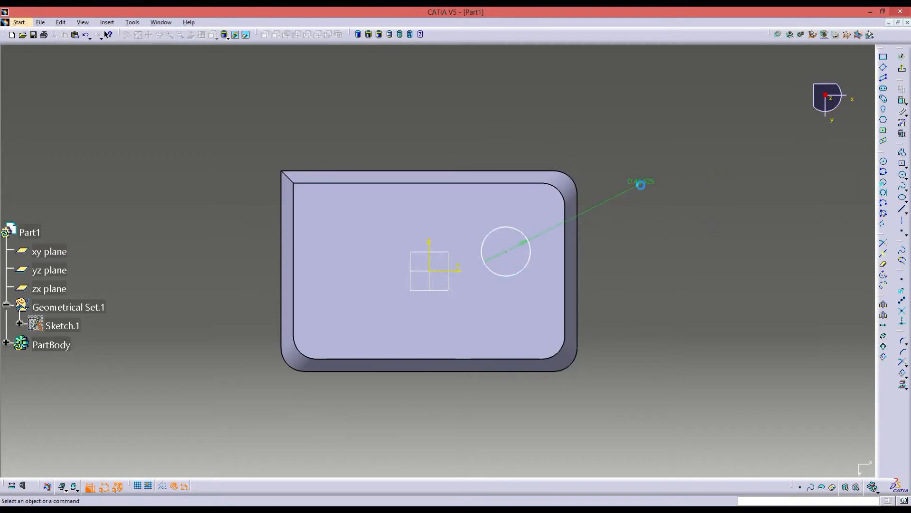
{"action": "double_click", "coordinate": [641, 184]}
{"action": "type", "text": "1"}
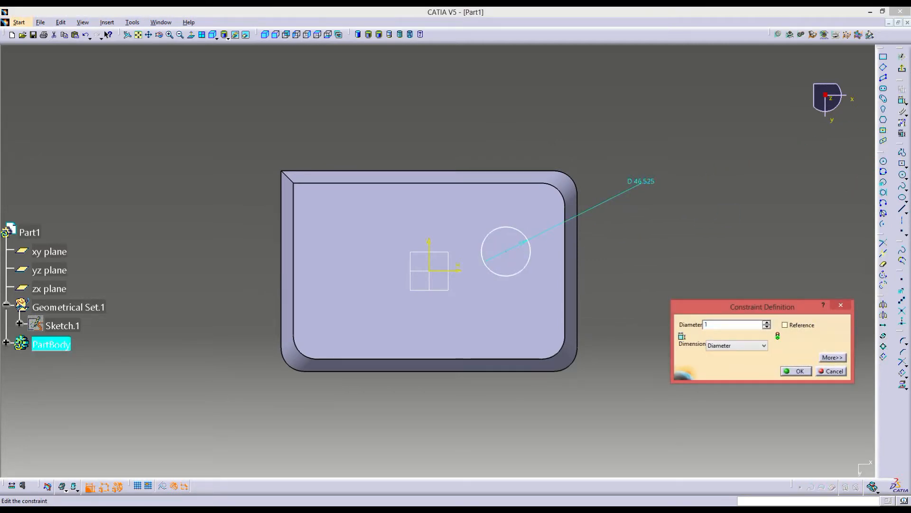
{"action": "type", "text": "6"}
{"action": "key", "text": "Return"}
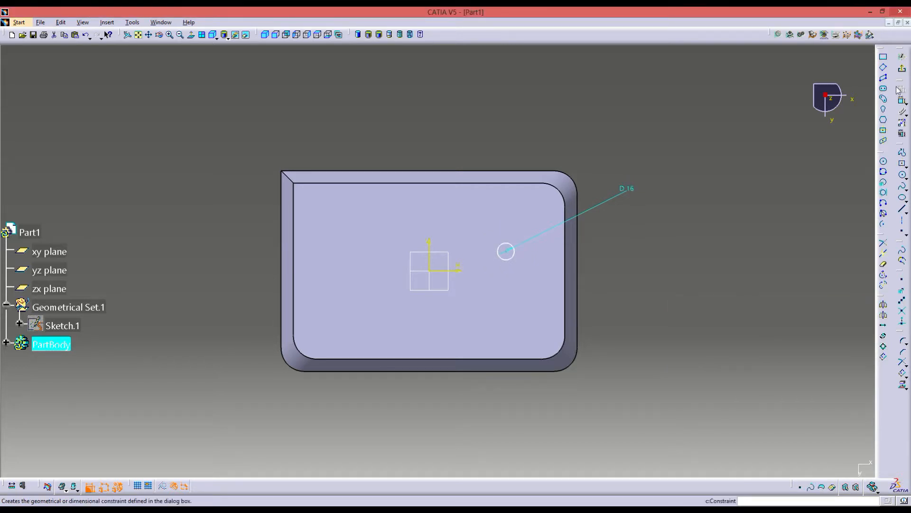
Step: Exit the sketch and extrude the circle as a 50 mm pad outward from the tray's underside
{"action": "left_click", "coordinate": [901, 56]}
{"action": "left_click", "coordinate": [903, 135]}
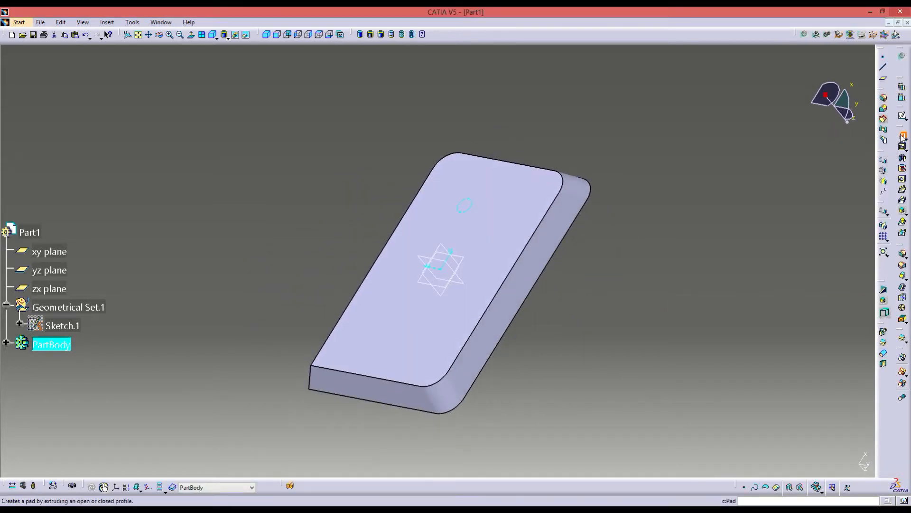
{"action": "type", "text": "50"}
{"action": "key", "text": "Return"}
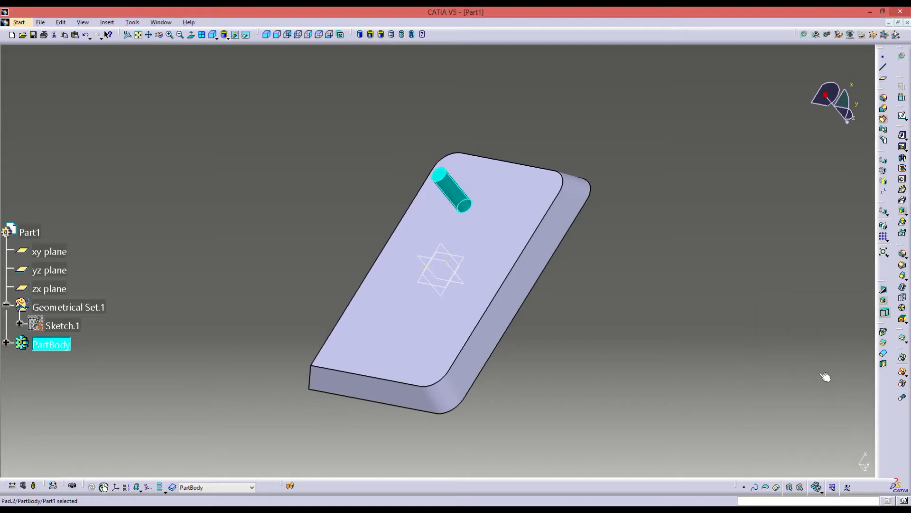
Step: Begin a thread on the cylindrical pin, using its side as the lateral face and its free end as the limit face
{"action": "middle_click_drag", "start_coordinate": [521, 273], "coordinate": [494, 261]}
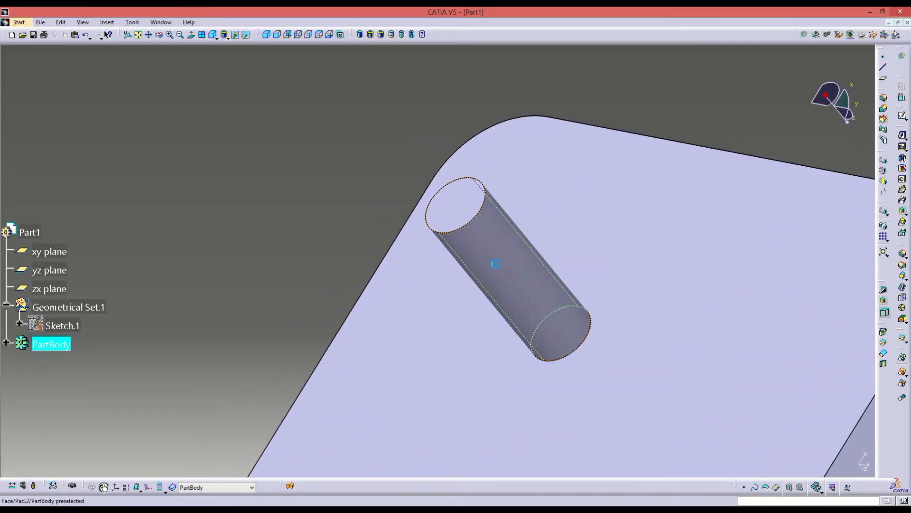
{"action": "left_click", "coordinate": [463, 217]}
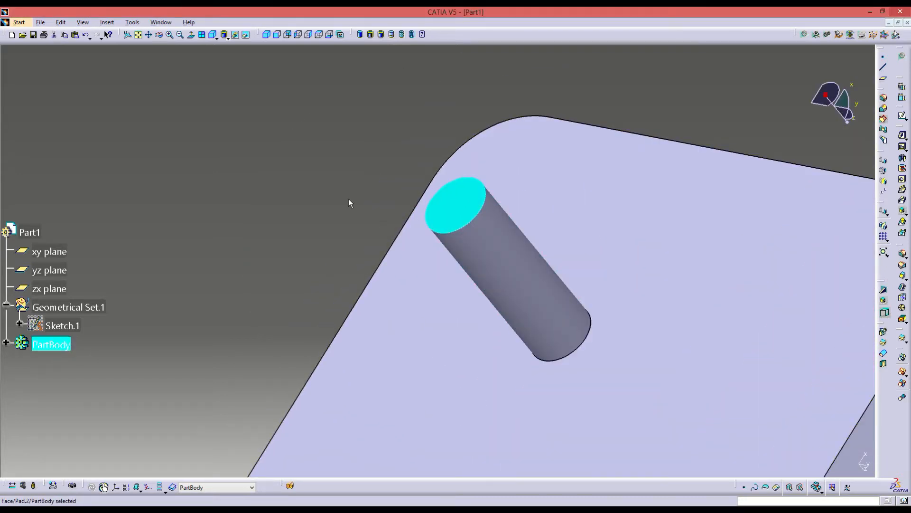
{"action": "left_click", "coordinate": [902, 308]}
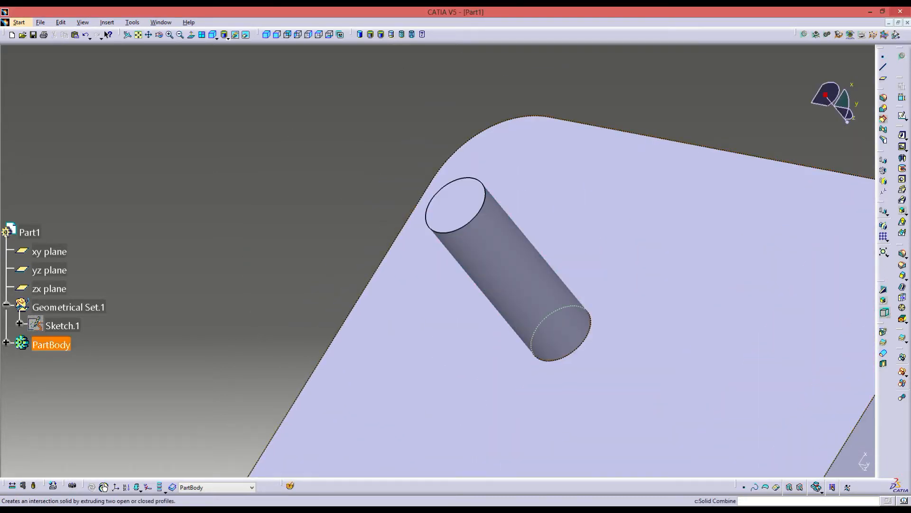
{"action": "left_click", "coordinate": [903, 307]}
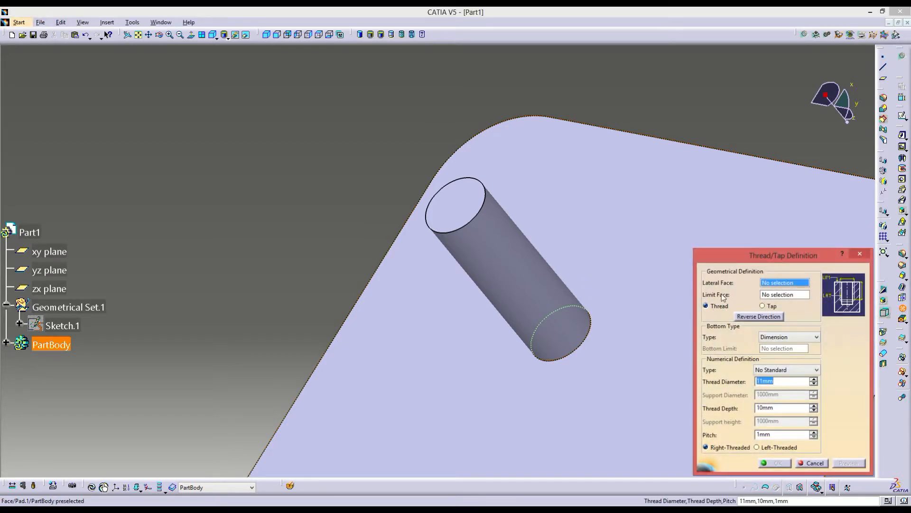
{"action": "left_click", "coordinate": [491, 248]}
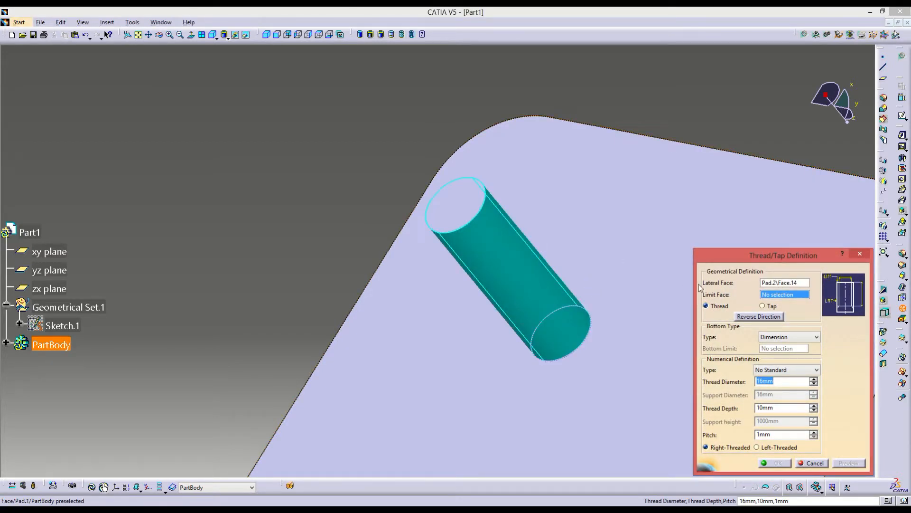
{"action": "left_click", "coordinate": [455, 215]}
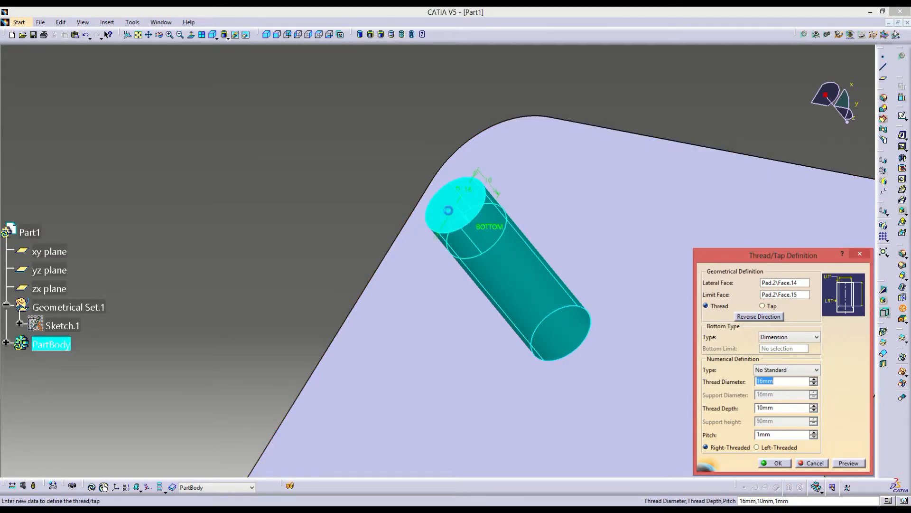
Step: Set the pin's thread to Metric Thick Pitch, M16, with a depth of 40 mm, and create it
{"action": "left_click", "coordinate": [780, 369]}
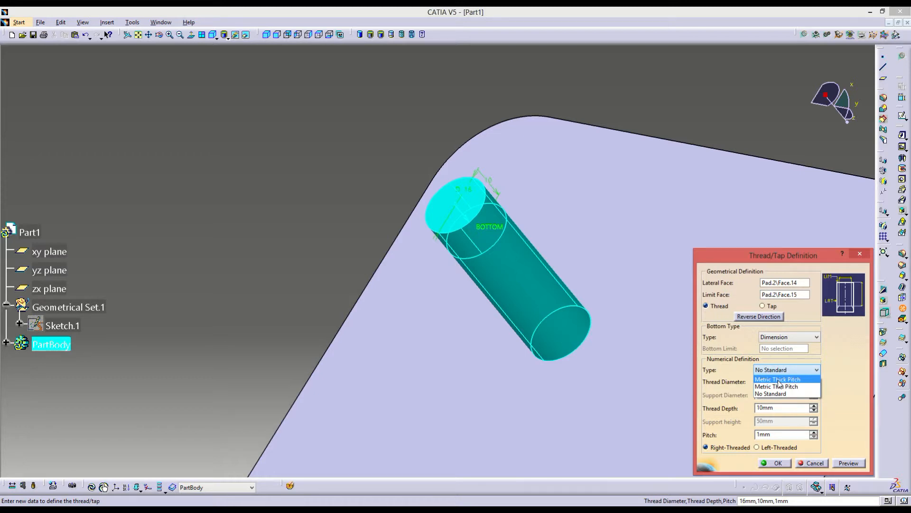
{"action": "left_click", "coordinate": [780, 394]}
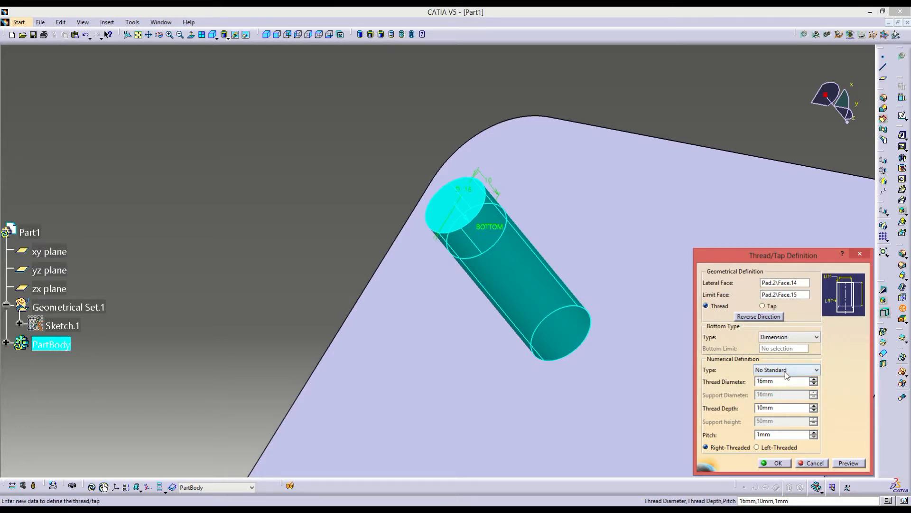
{"action": "left_click", "coordinate": [785, 373]}
{"action": "left_click", "coordinate": [771, 386]}
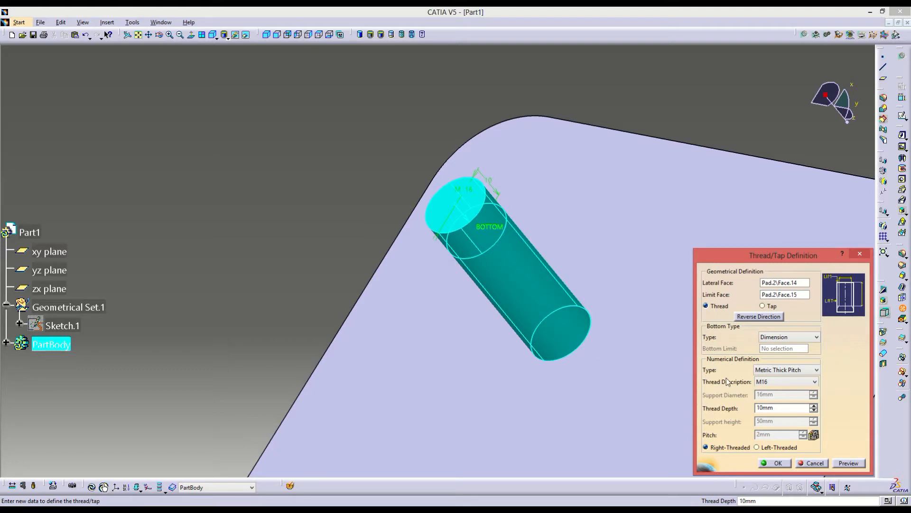
{"action": "left_click_drag", "start_coordinate": [778, 407], "coordinate": [662, 409]}
{"action": "type", "text": "40"}
{"action": "left_click", "coordinate": [769, 383]}
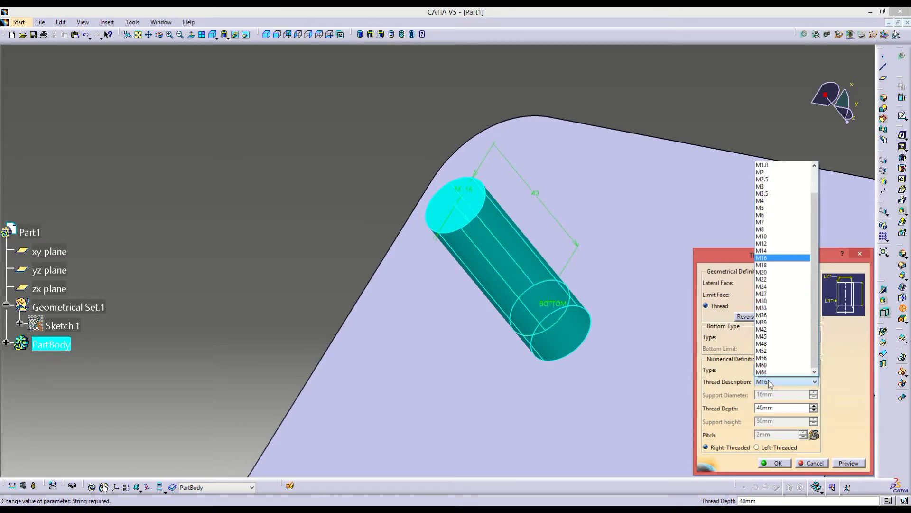
{"action": "left_click", "coordinate": [770, 383]}
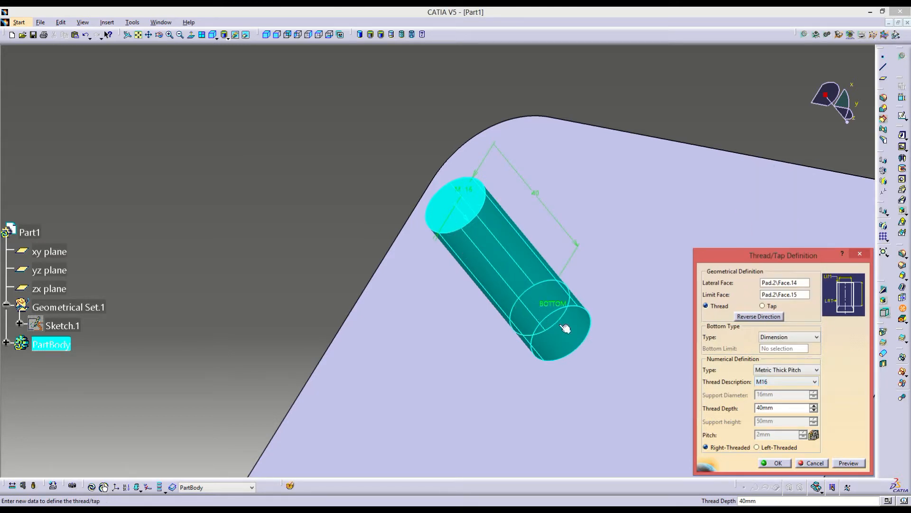
{"action": "left_click", "coordinate": [774, 463]}
{"action": "middle_click_drag", "start_coordinate": [417, 431], "coordinate": [326, 259]}
{"action": "left_click", "coordinate": [506, 316]}
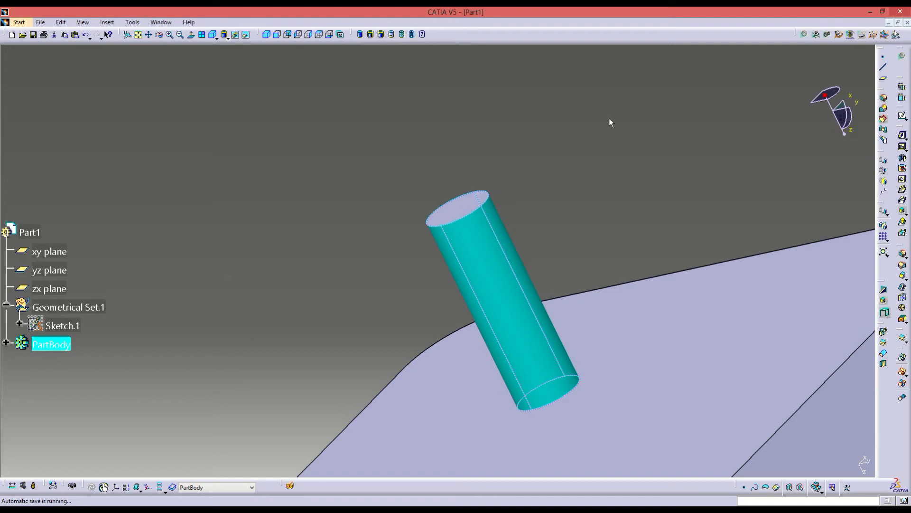
{"action": "left_click", "coordinate": [902, 180]}
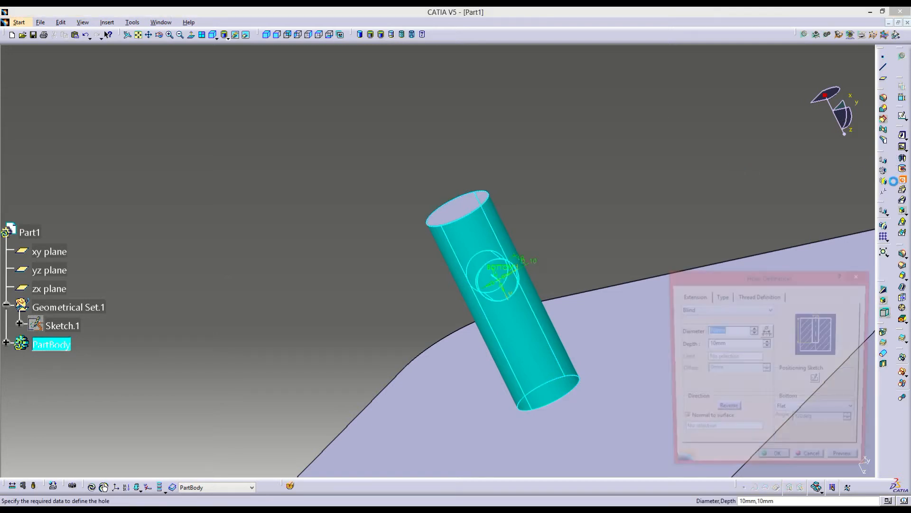
{"action": "key", "text": "Escape"}
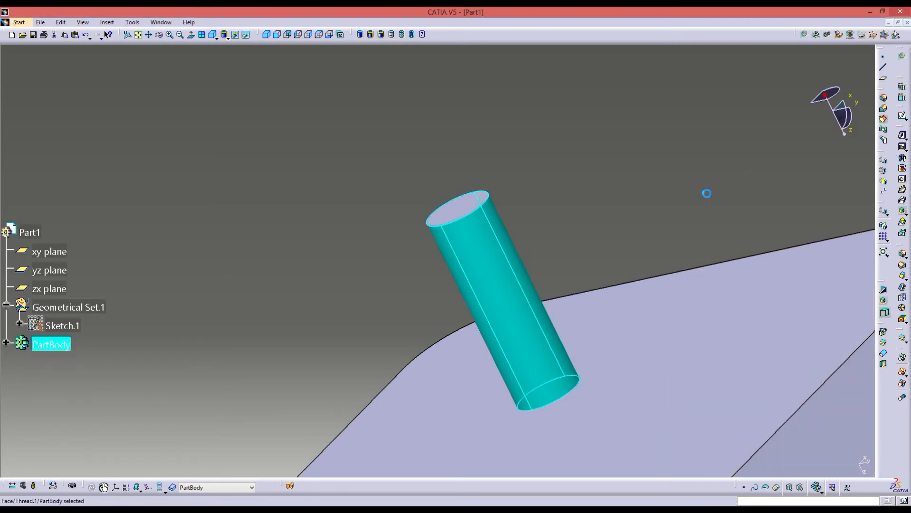
{"action": "left_click", "coordinate": [706, 194]}
{"action": "middle_click_drag", "start_coordinate": [724, 232], "coordinate": [651, 240]}
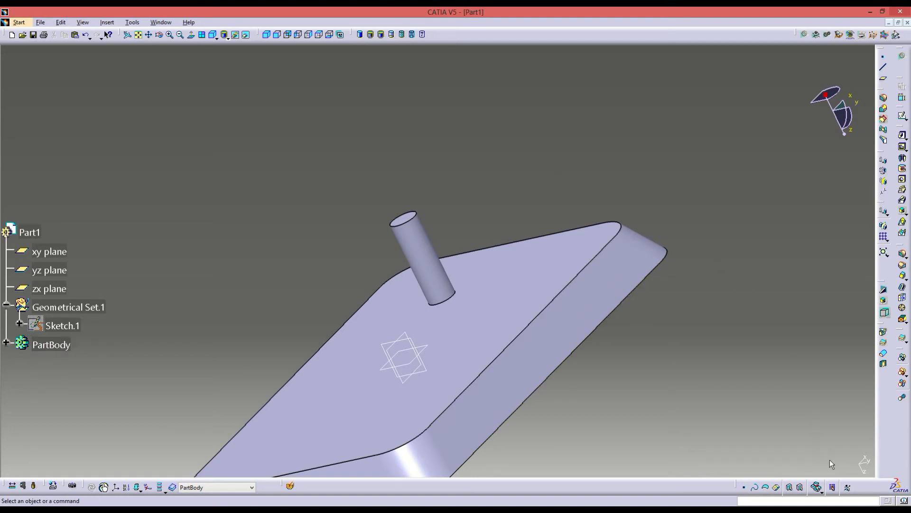
{"action": "left_click", "coordinate": [817, 511]}
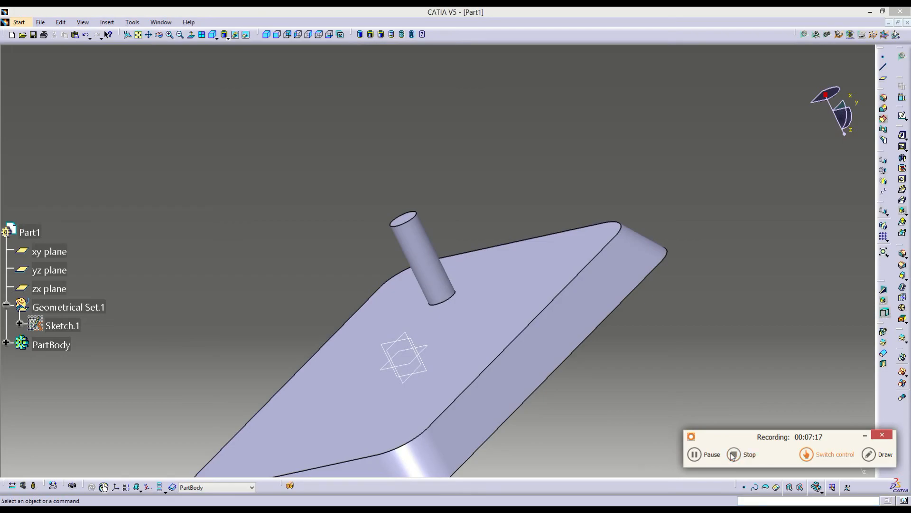